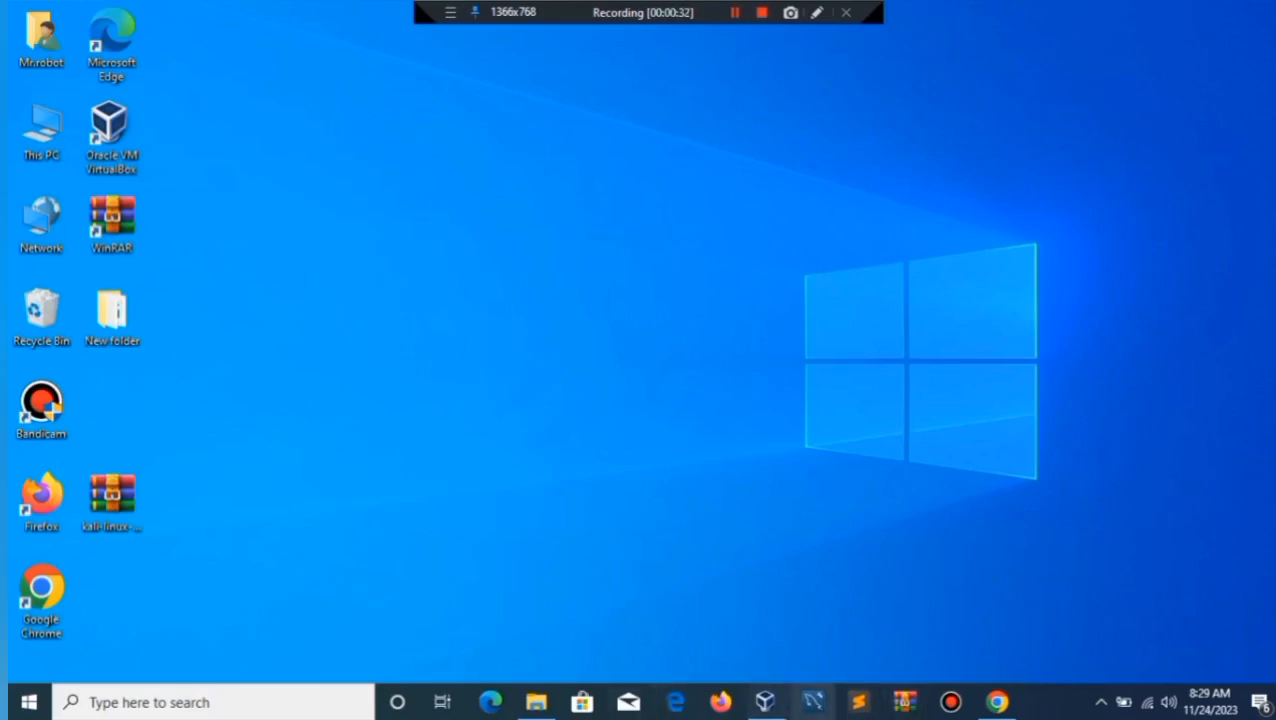
Search Google for 'virtualbox' in Chrome and open the official Oracle VM VirtualBox site.
left_click(997, 702)
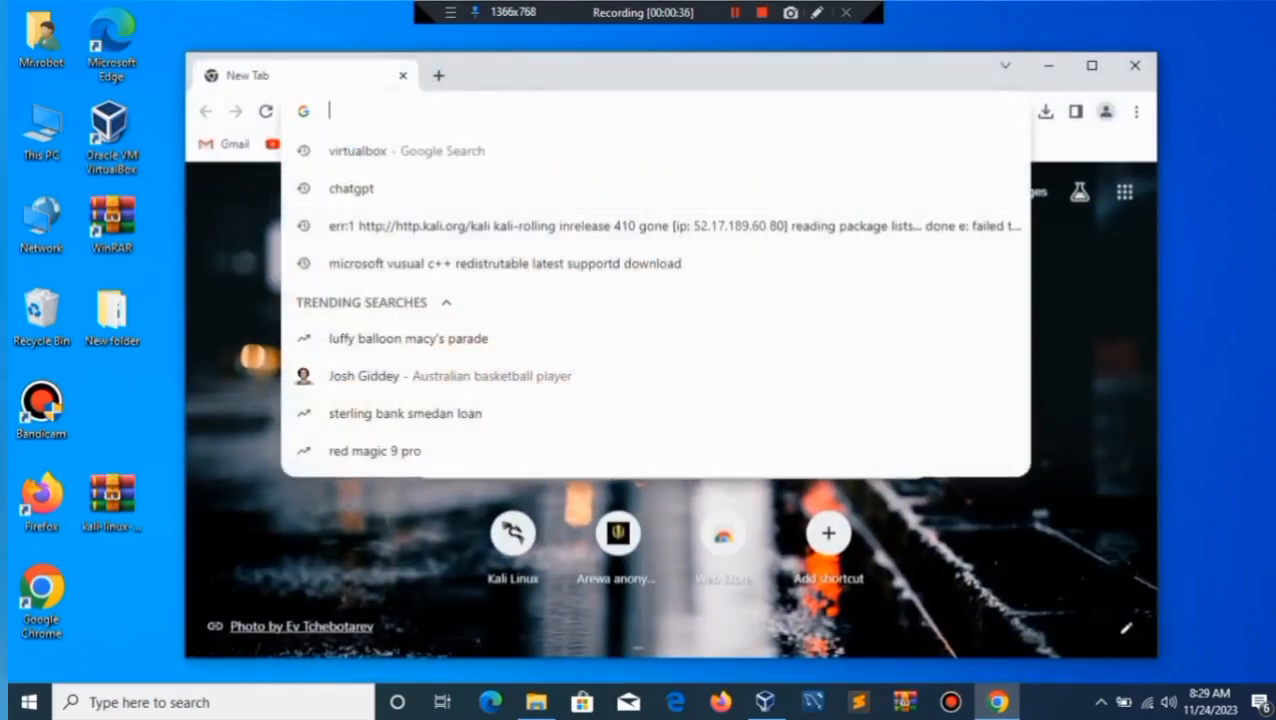
type("vi")
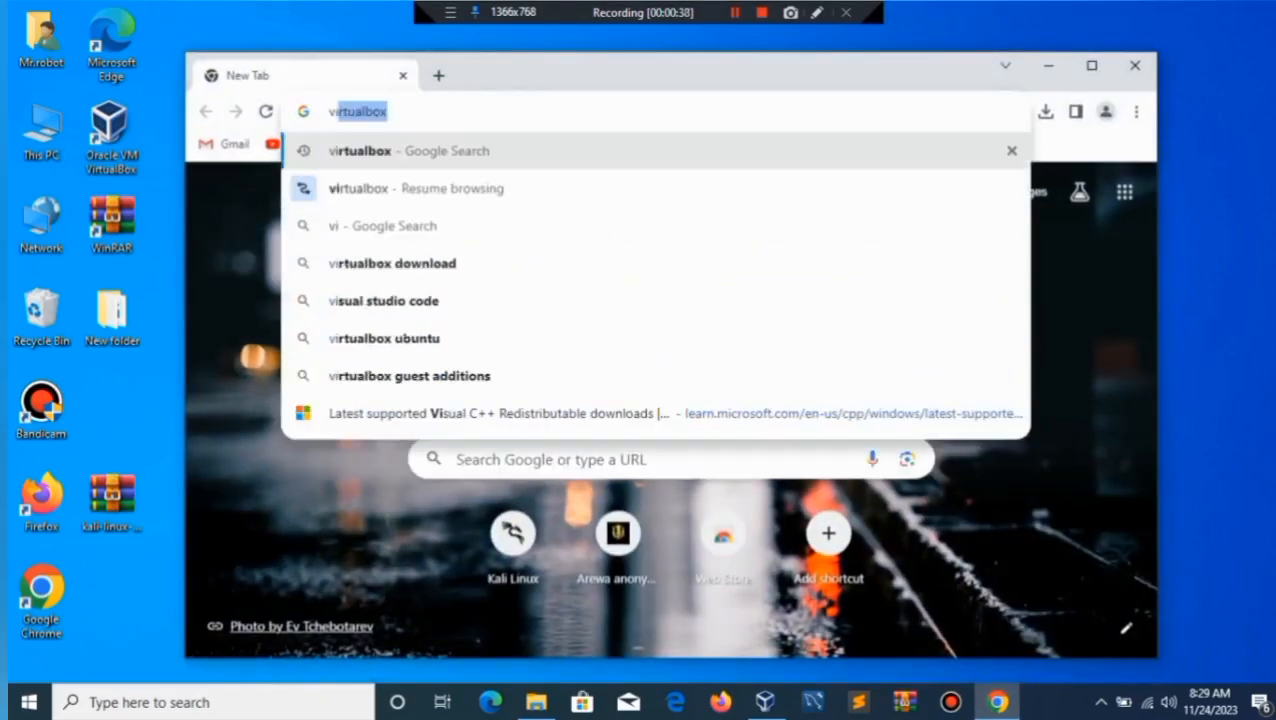
type("rtualbox")
key("Return")
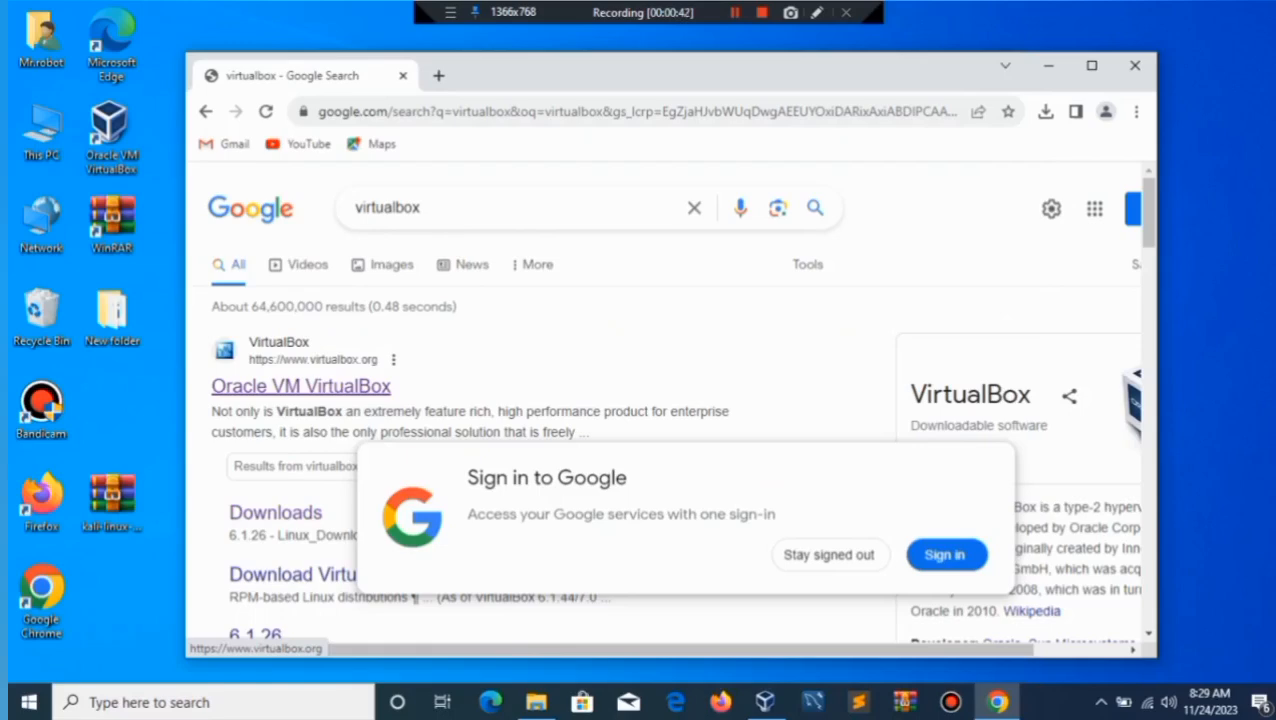
left_click(300, 386)
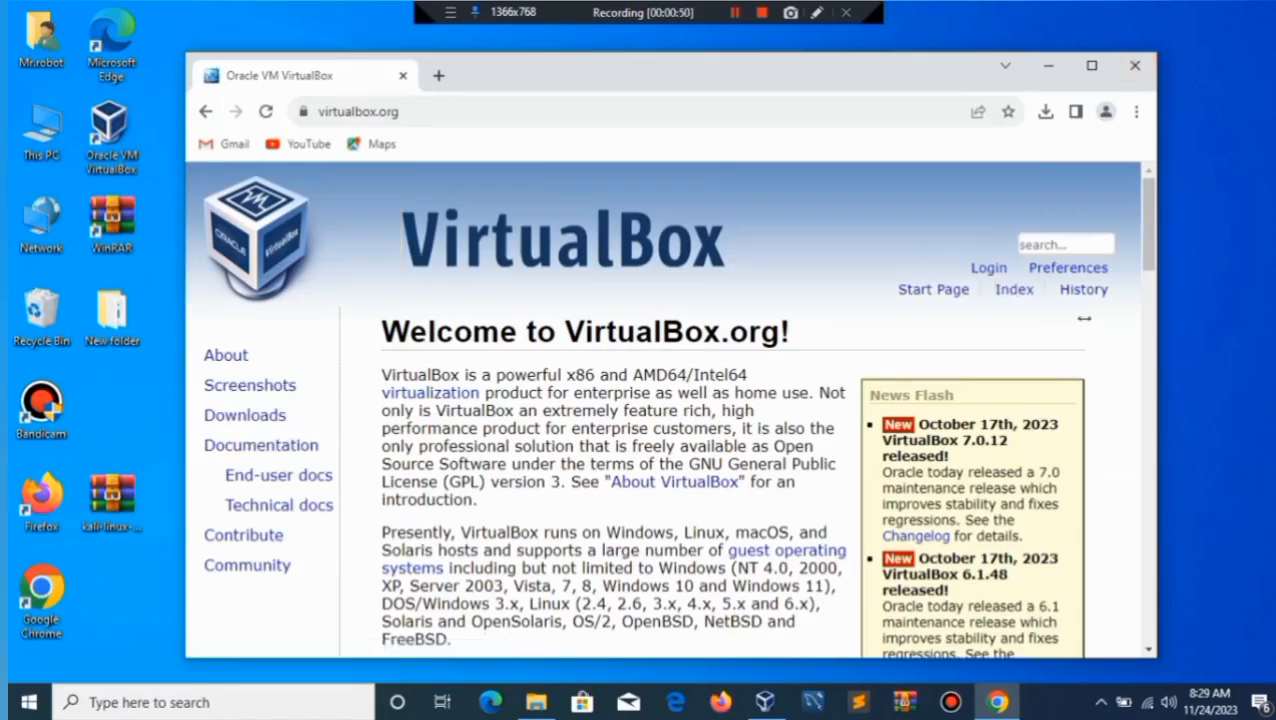
Browse the VirtualBox Downloads page for the 7.0.12 packages, then open a blank tab beside it.
double_click(229, 415)
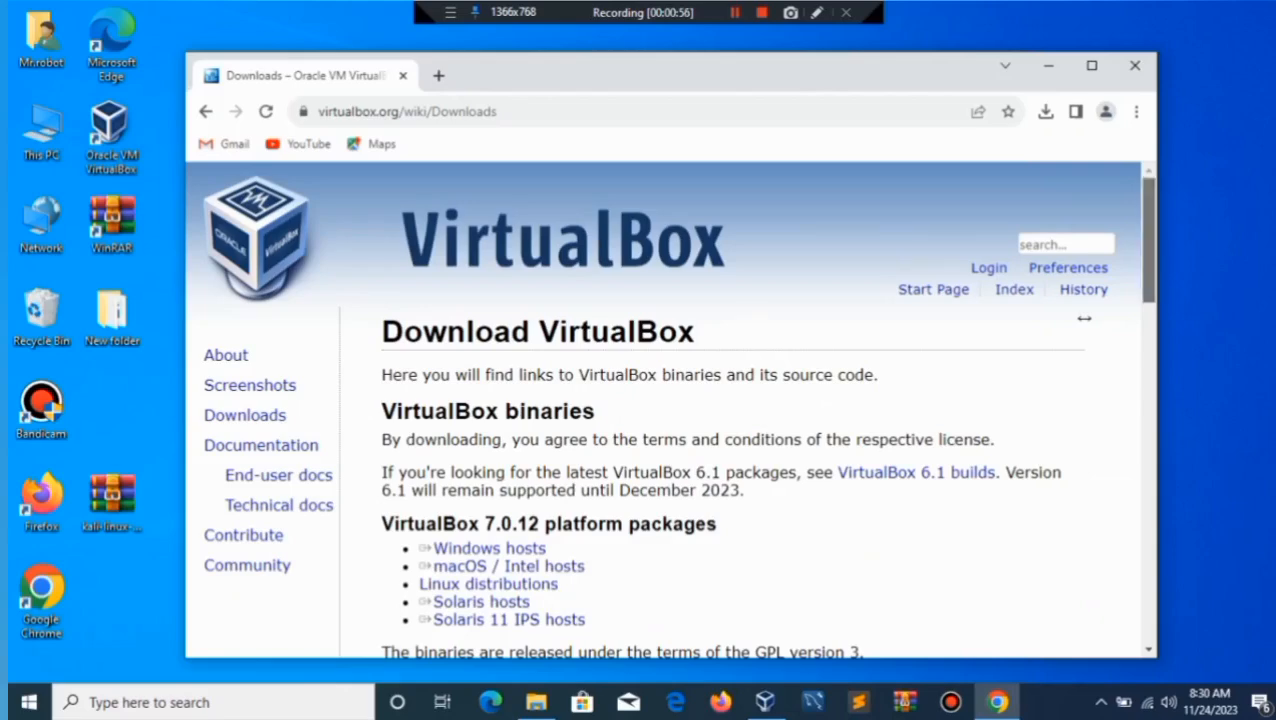
scroll(660, 410, "down", 2)
scroll(668, 410, "down", 1)
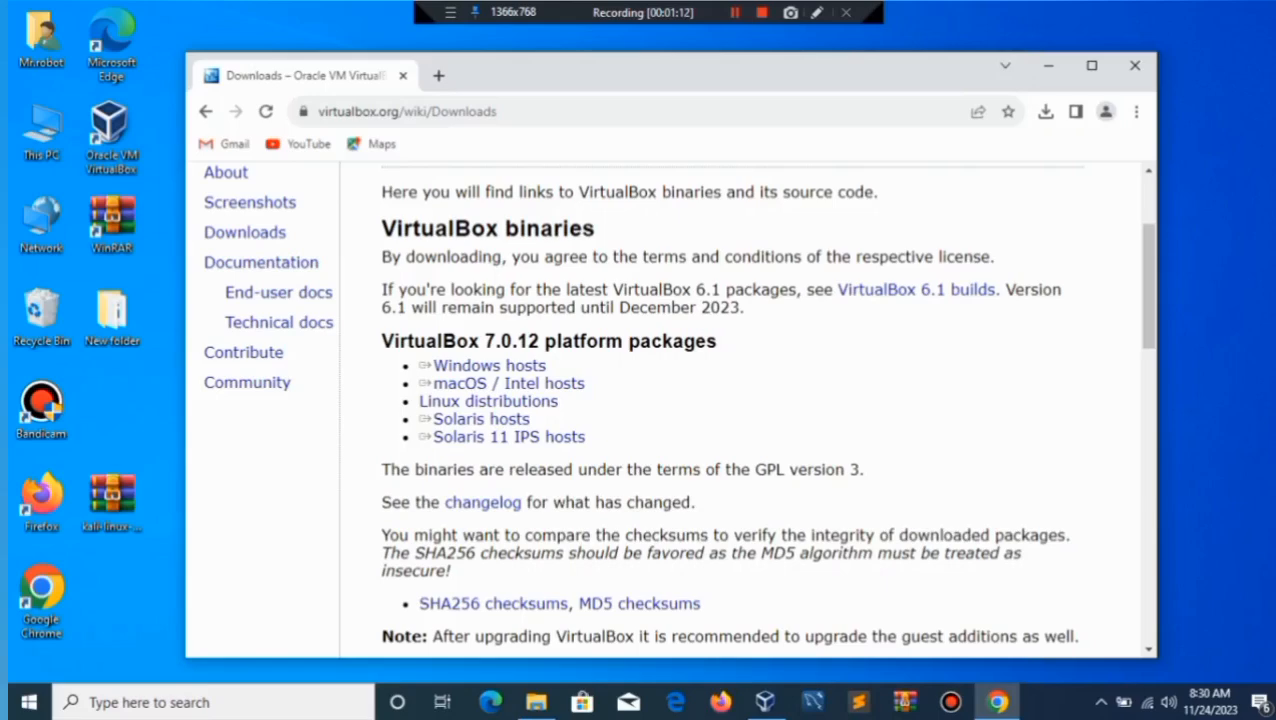
left_click(438, 75)
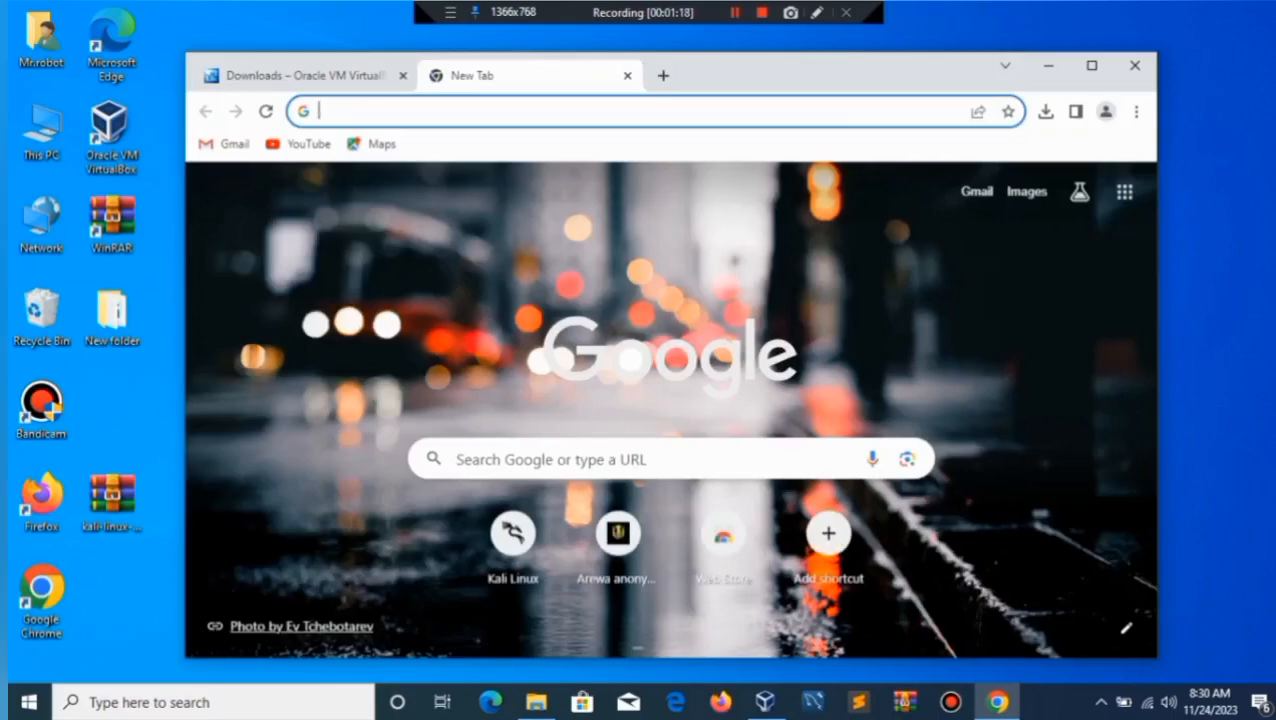
Go to kali.org and open its Get Kali download page.
type("kali.org")
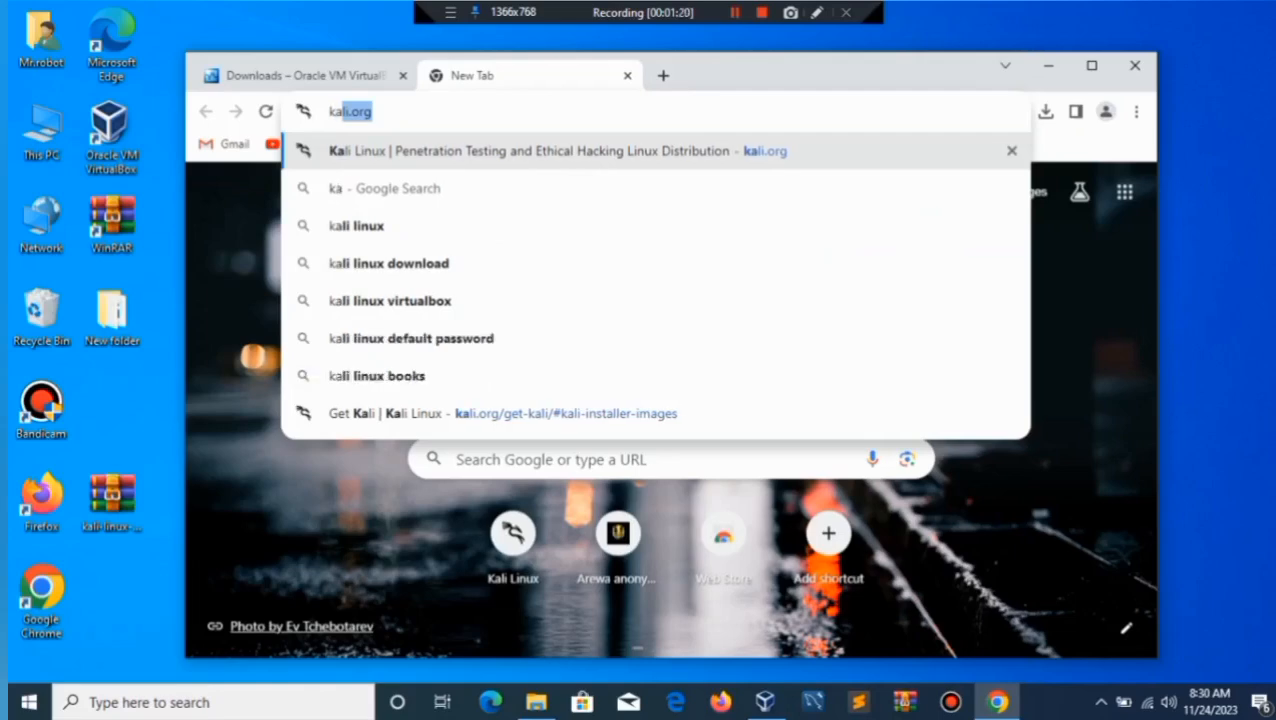
key("Return")
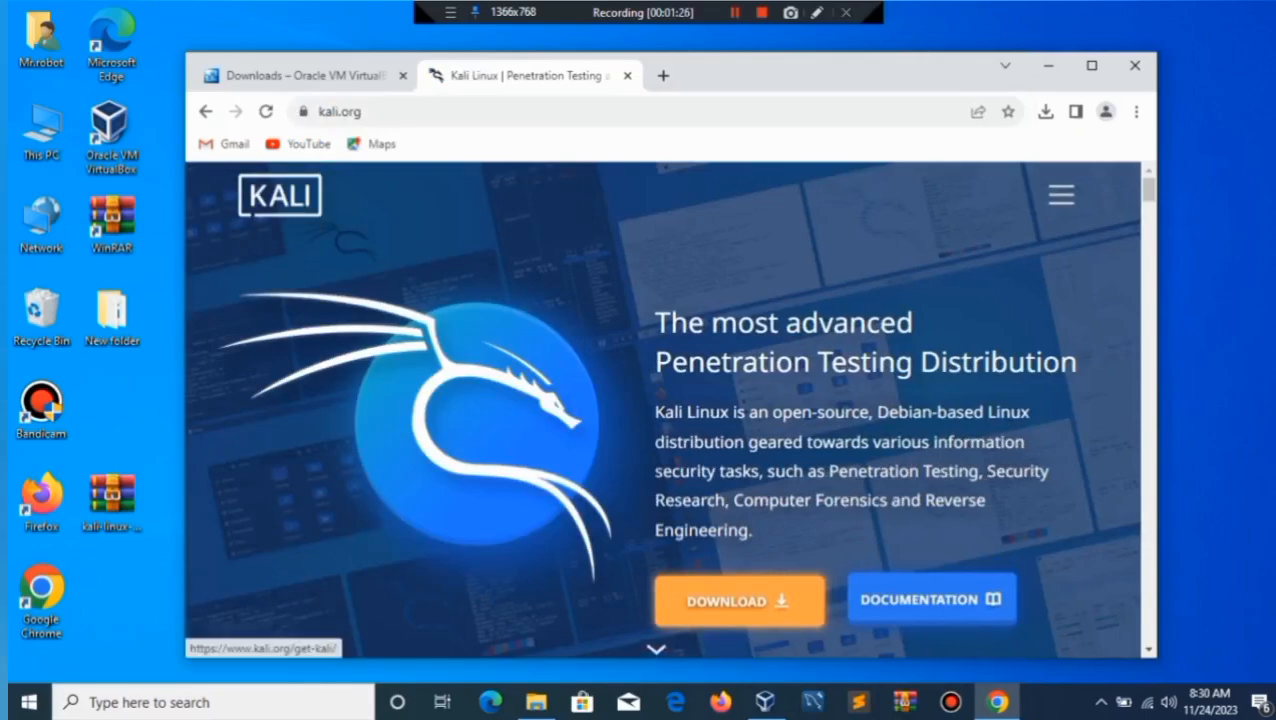
left_click(740, 600)
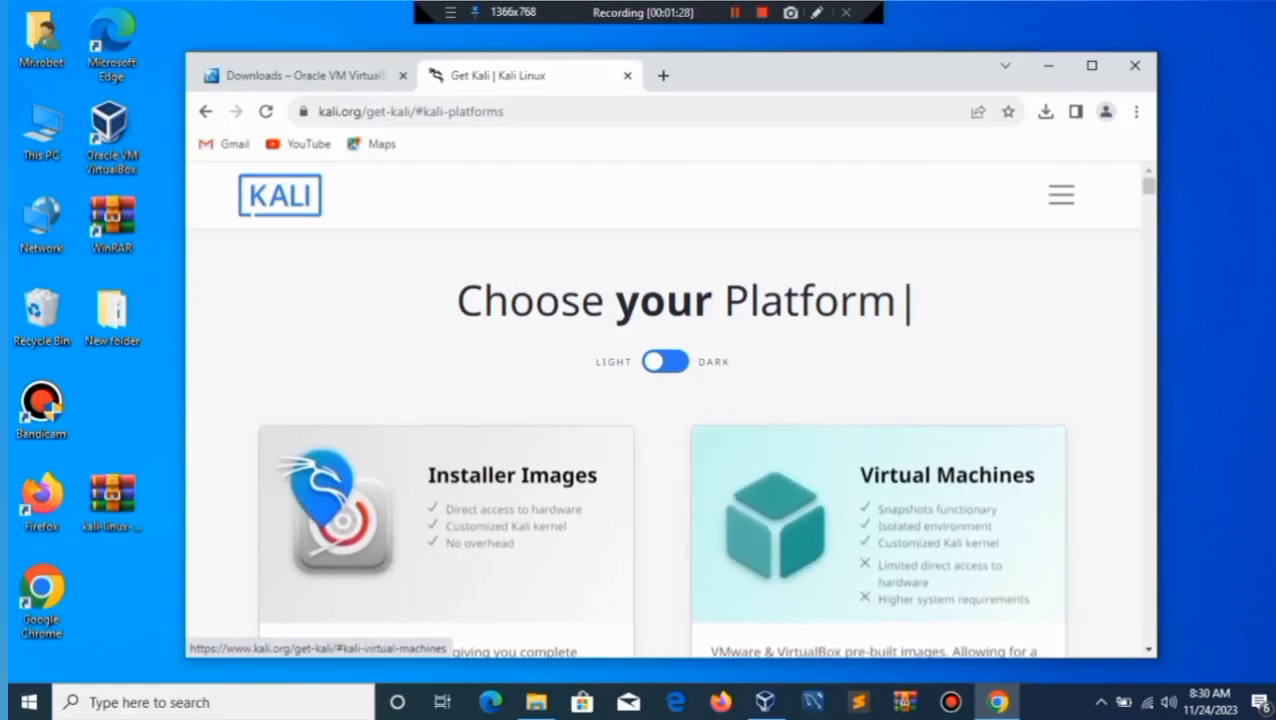
scroll(667, 410, "down", 1)
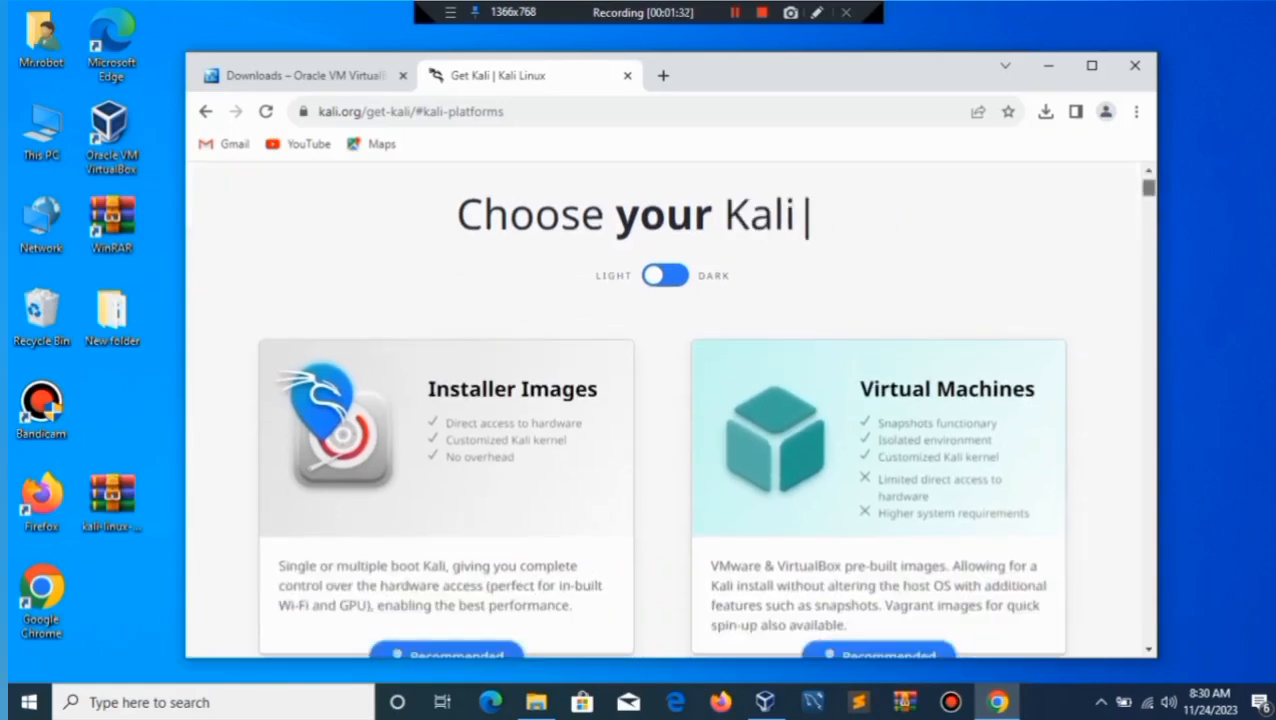
scroll(667, 410, "down", 2)
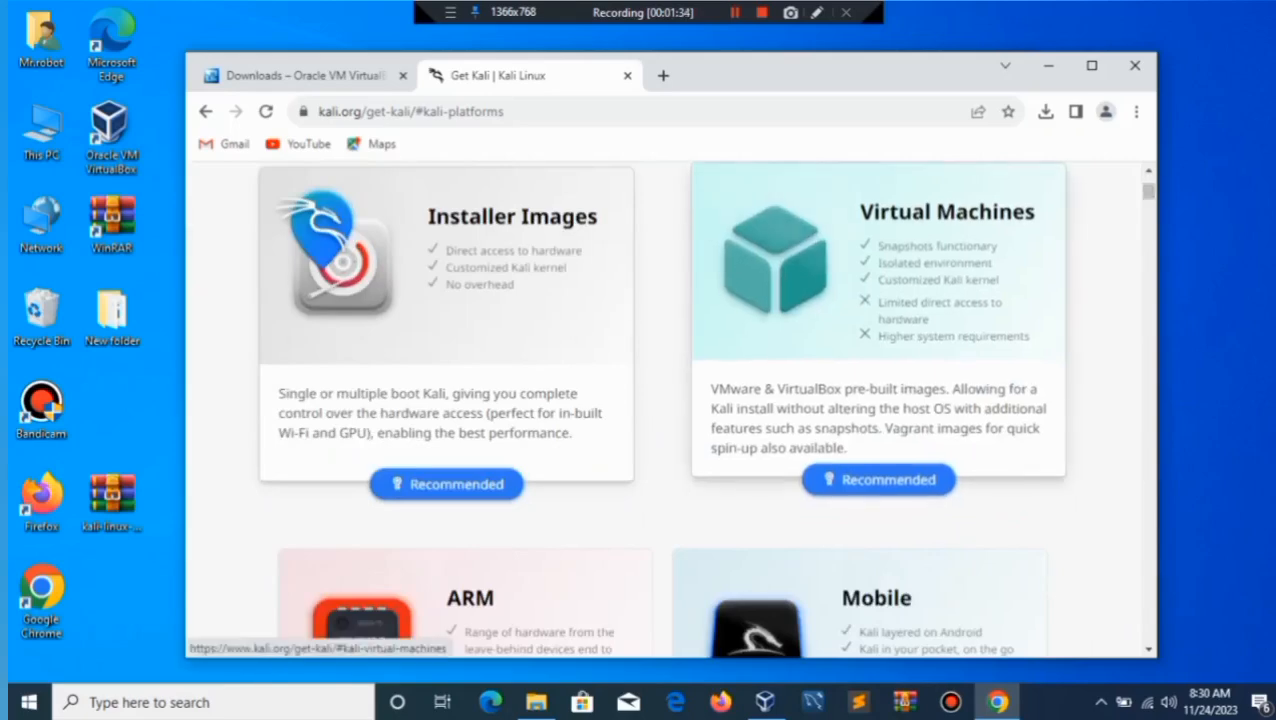
Open the Installer Images section and scroll down to the Kali Purple 64-bit installer.
double_click(460, 297)
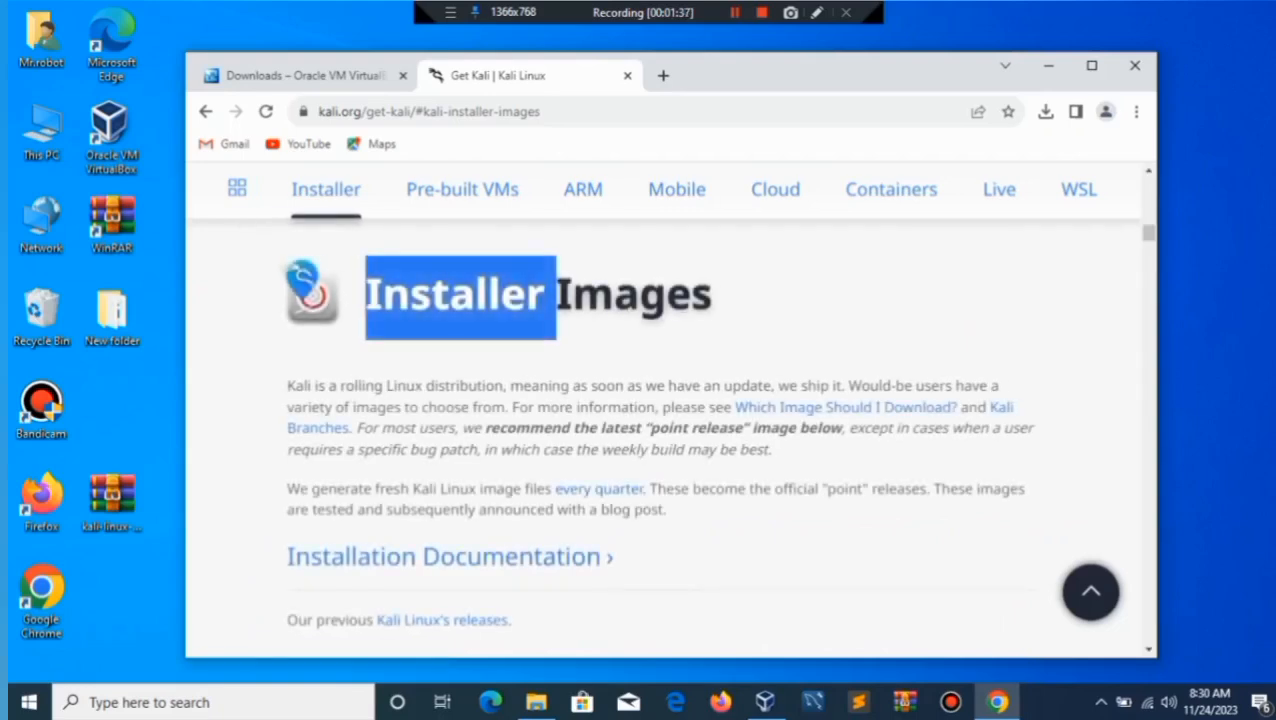
scroll(667, 420, "down", 5)
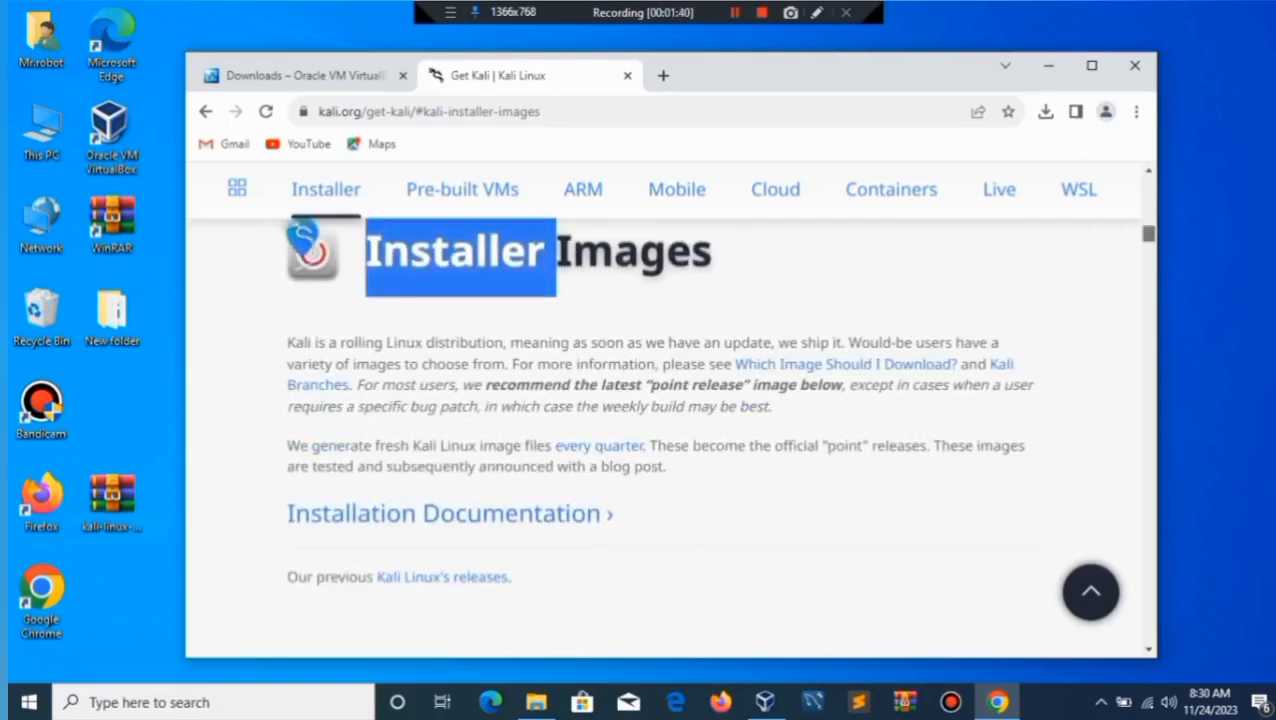
scroll(667, 420, "up", 2)
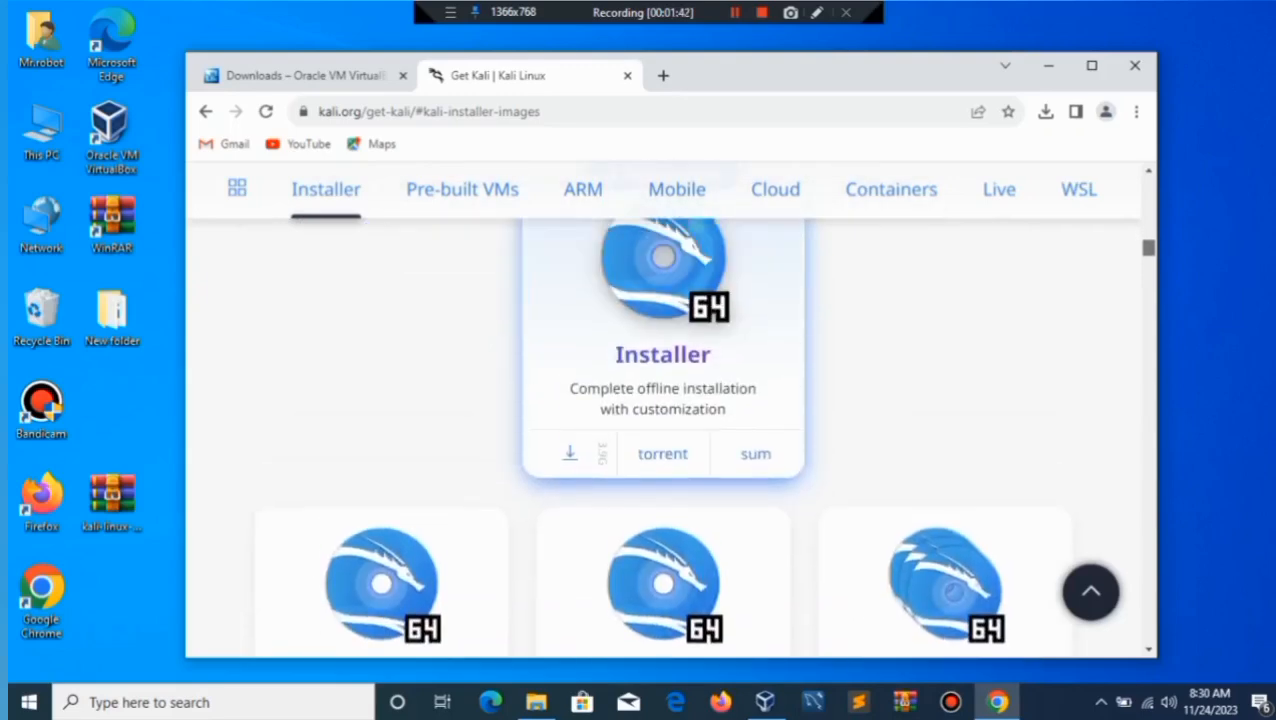
scroll(667, 420, "down", 3)
scroll(667, 420, "down", 6)
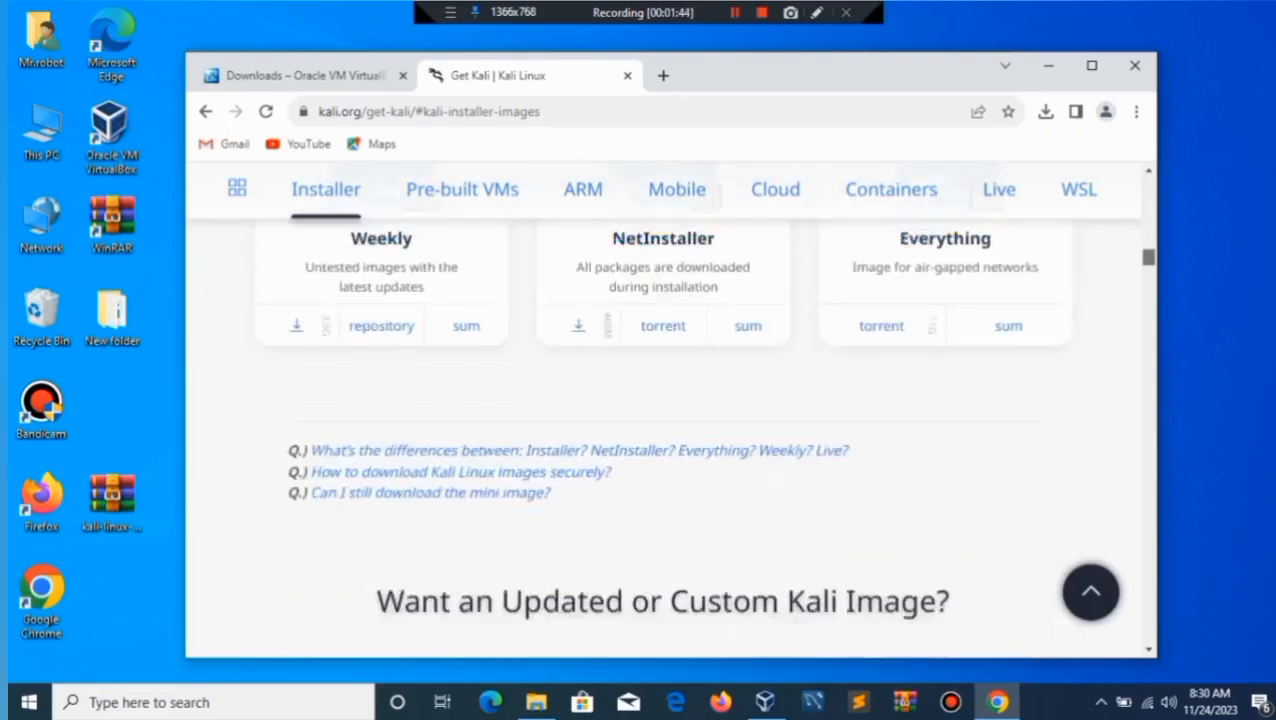
scroll(667, 420, "down", 5)
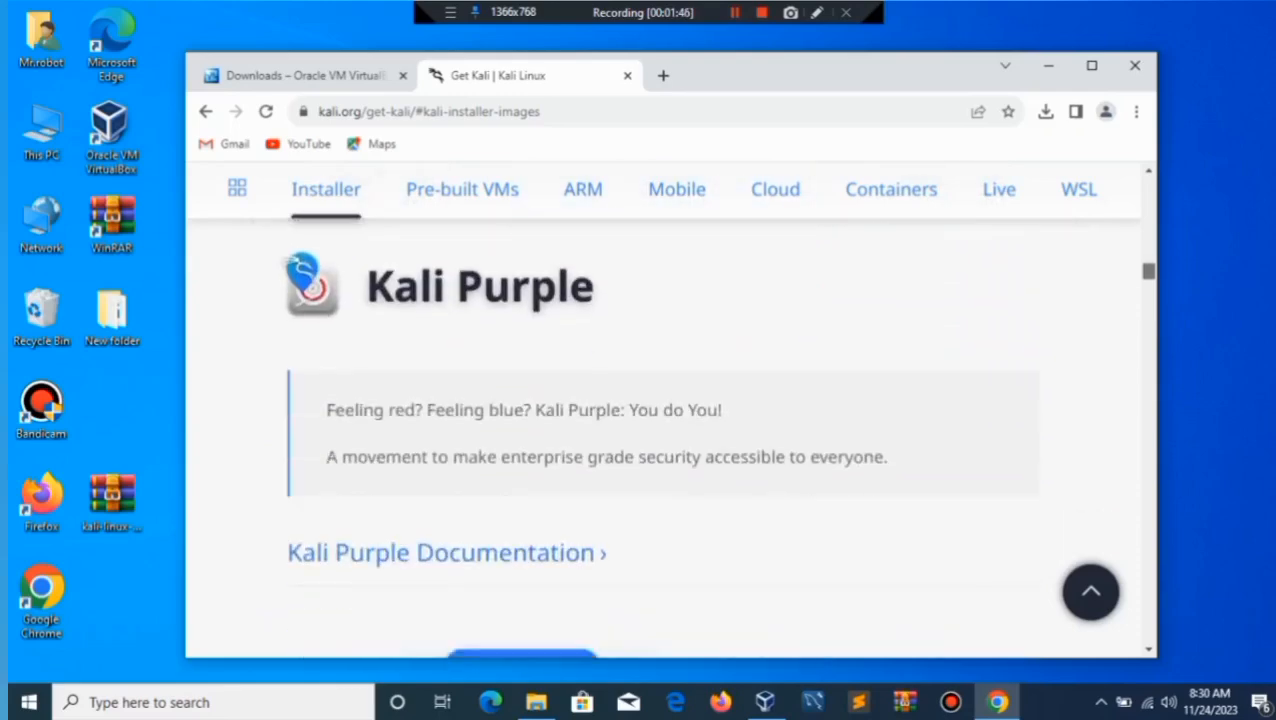
scroll(667, 420, "down", 1)
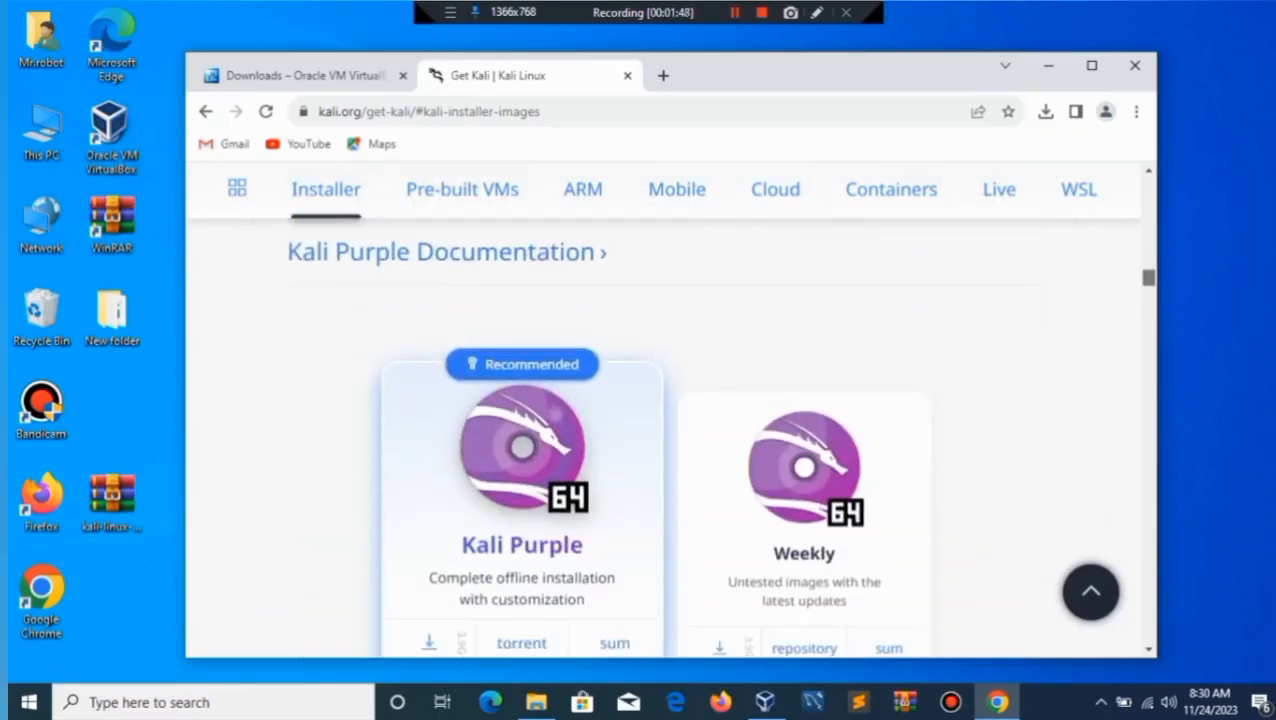
scroll(667, 420, "down", 1)
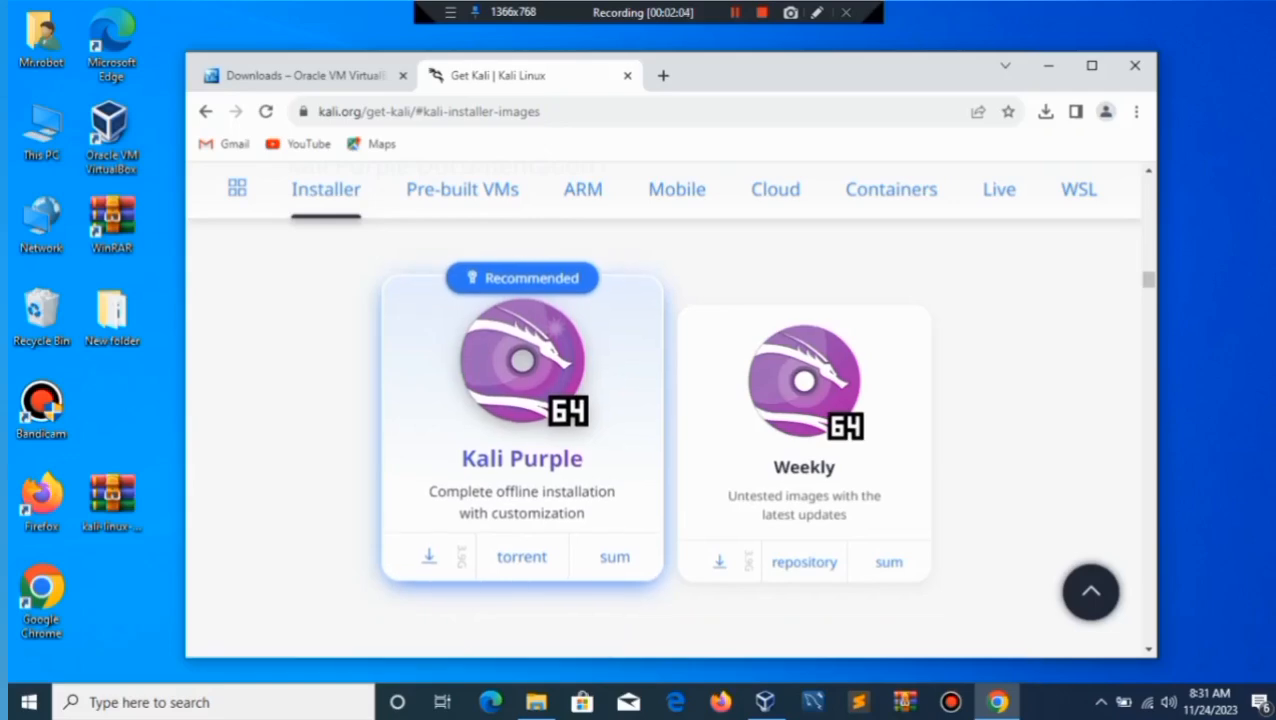
Minimize Chrome and launch Oracle VM VirtualBox Manager from the taskbar.
left_click(1048, 65)
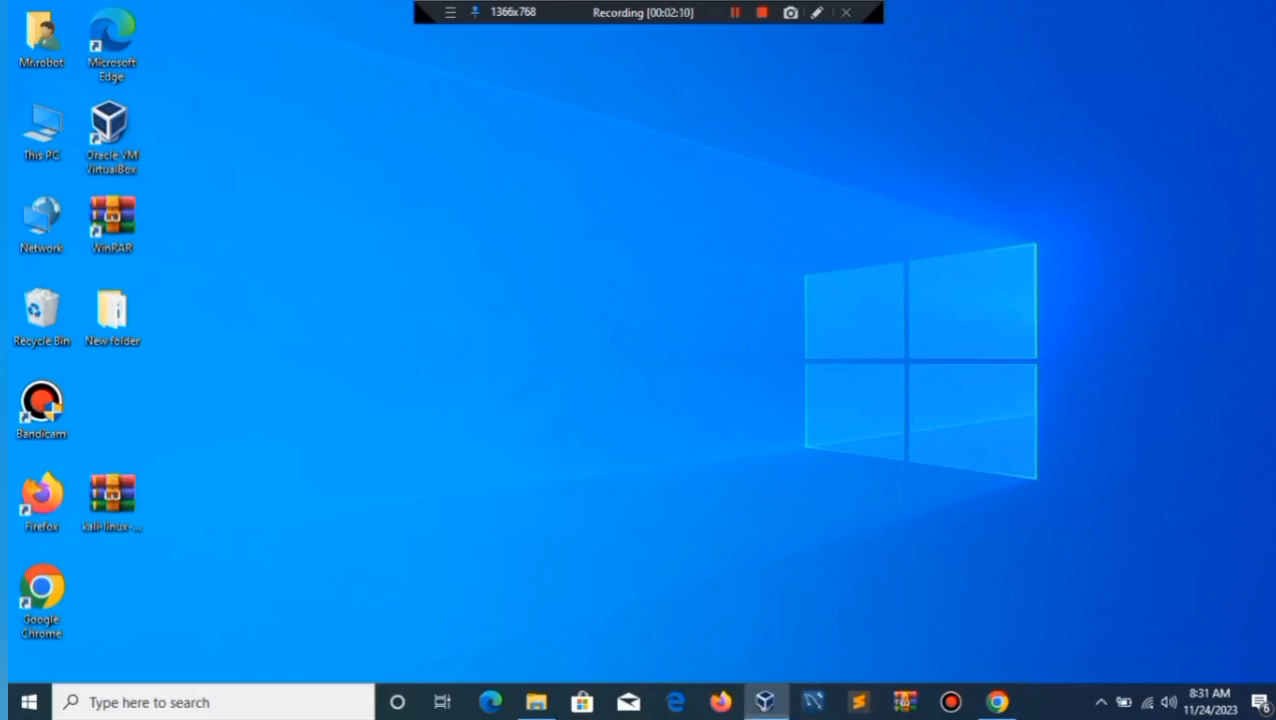
left_click(765, 702)
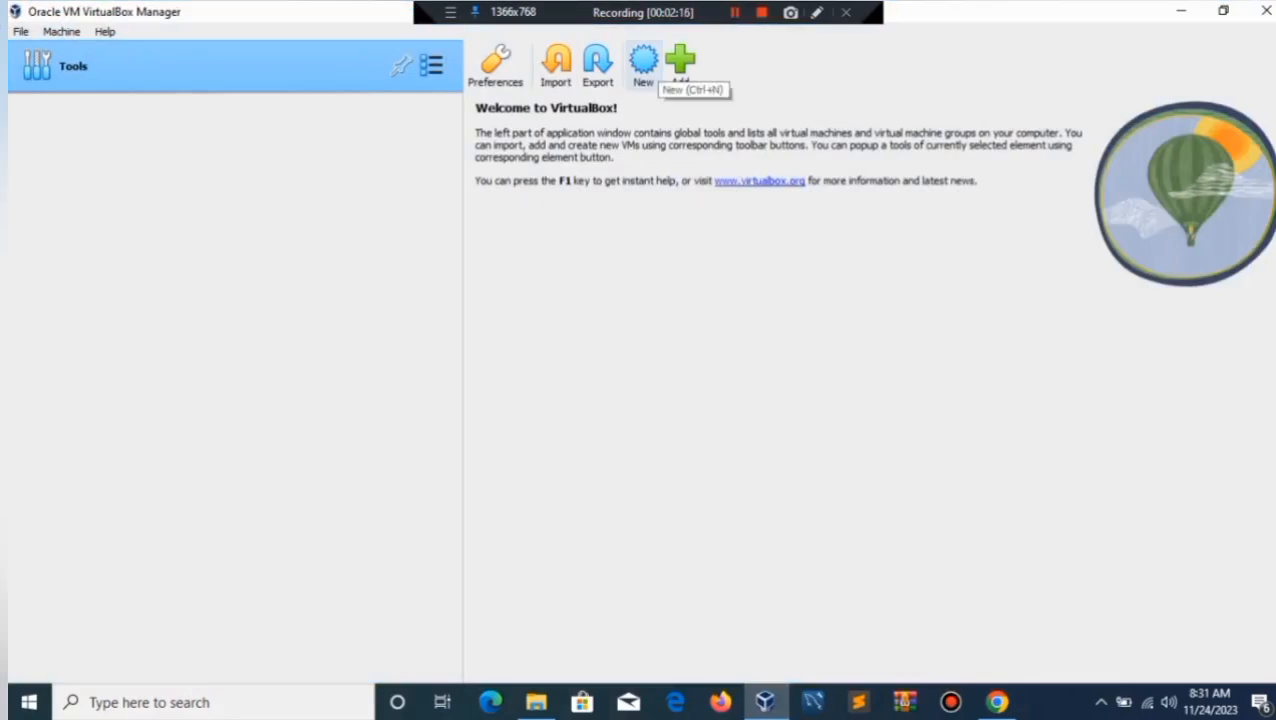
Create a new VM named 'kali Linux', type Linux, version Debian (64-bit), and continue to Hardware.
left_click(643, 60)
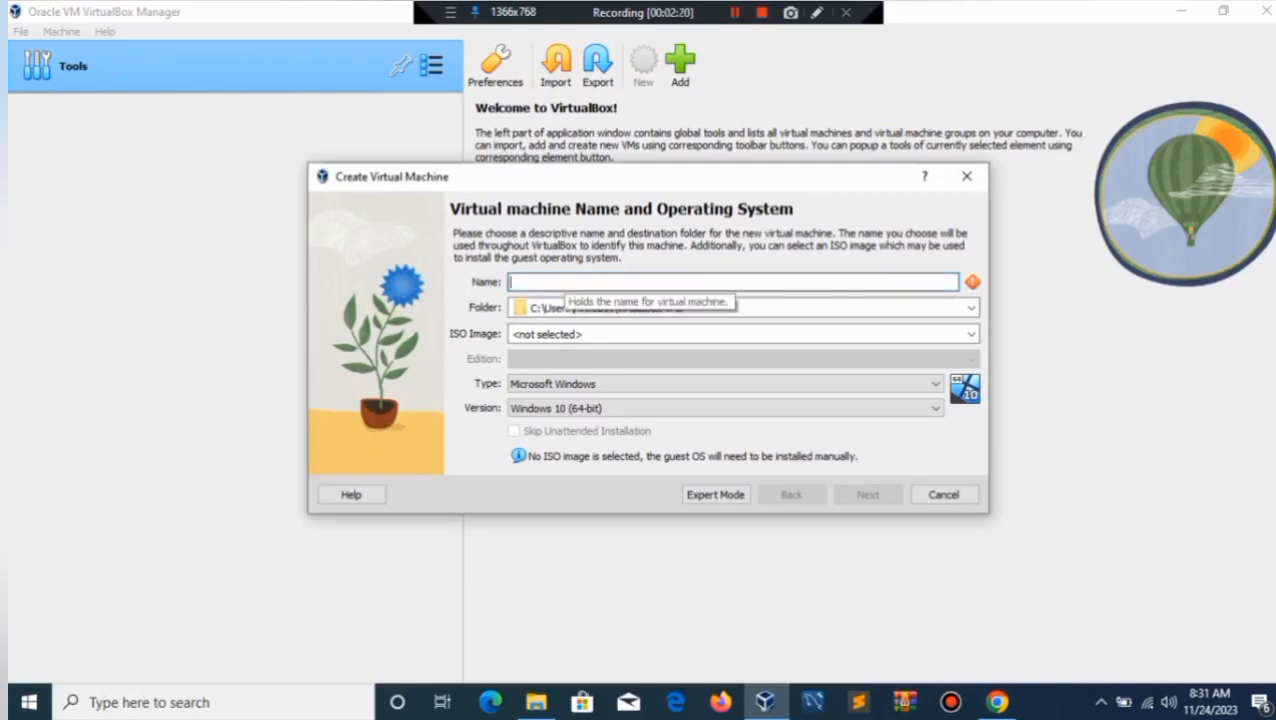
type("kali ")
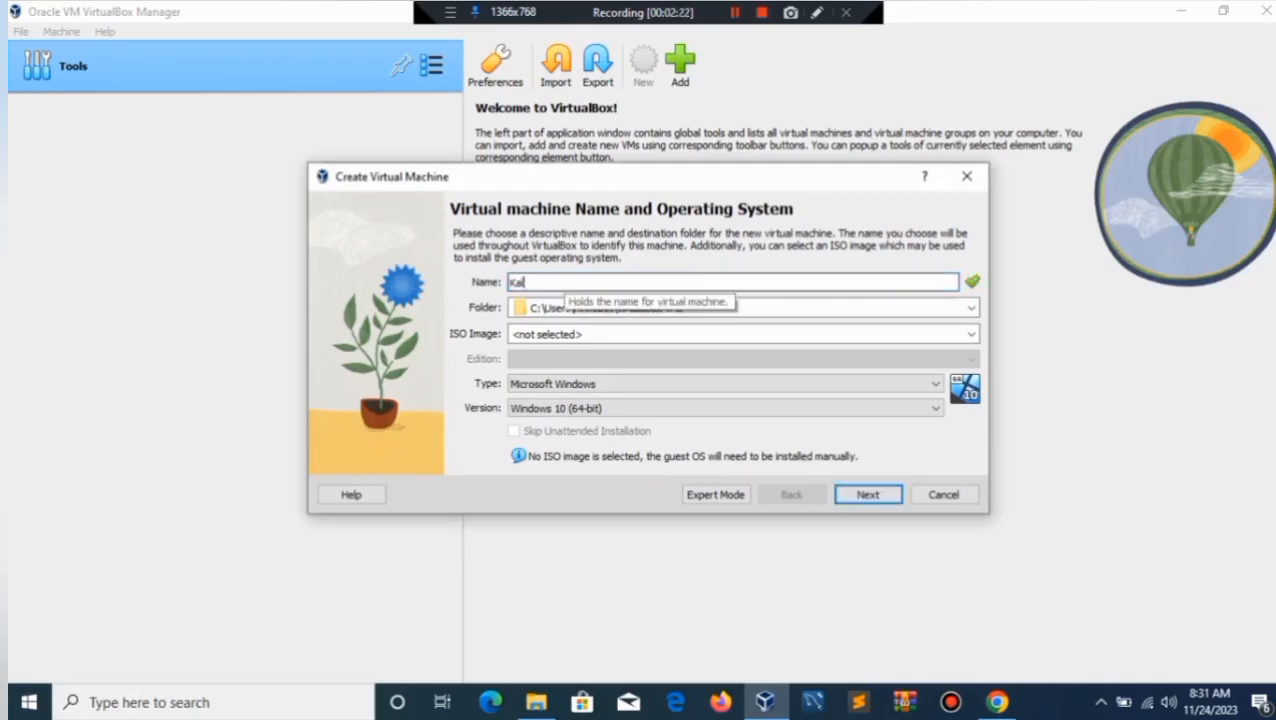
type("Linux")
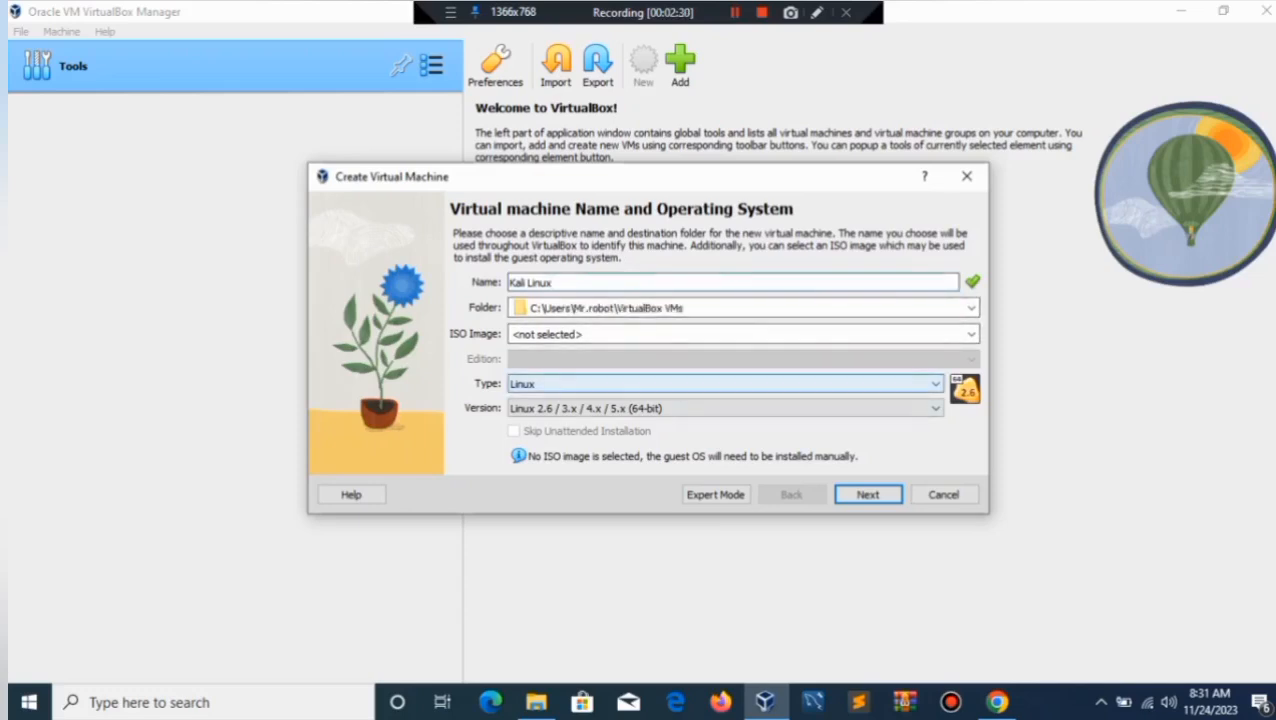
left_click(720, 383)
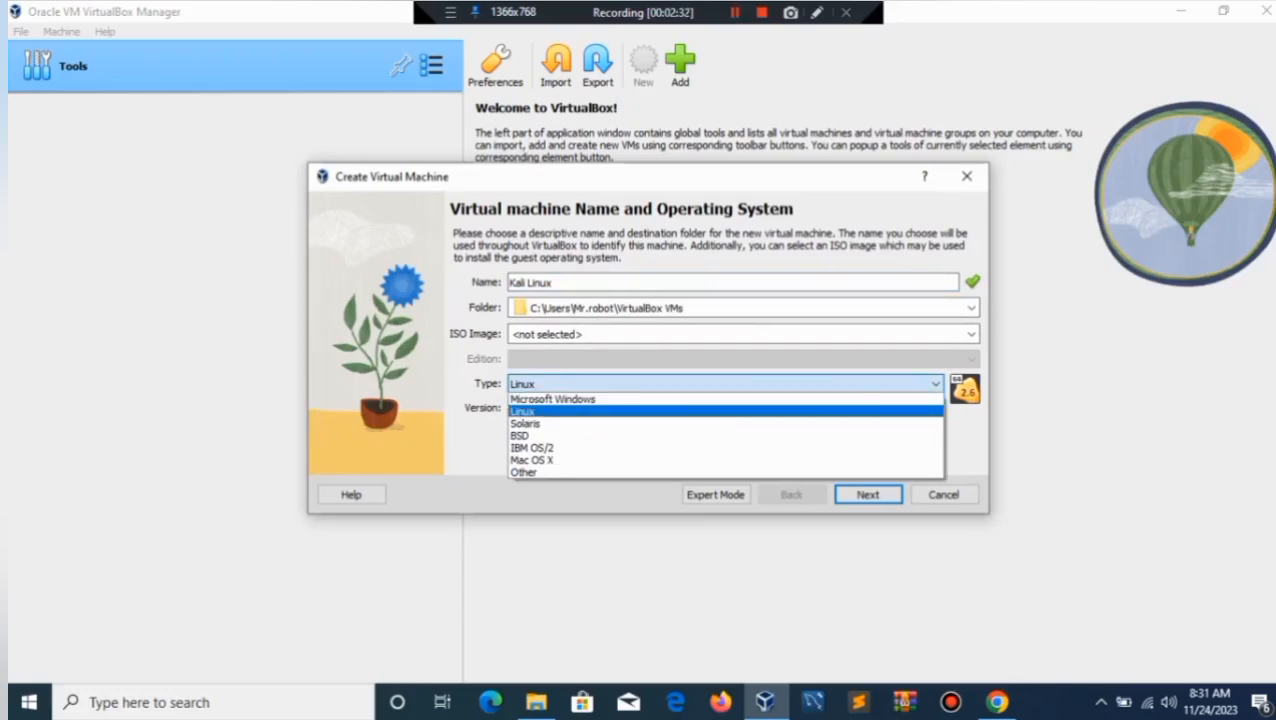
left_click(720, 411)
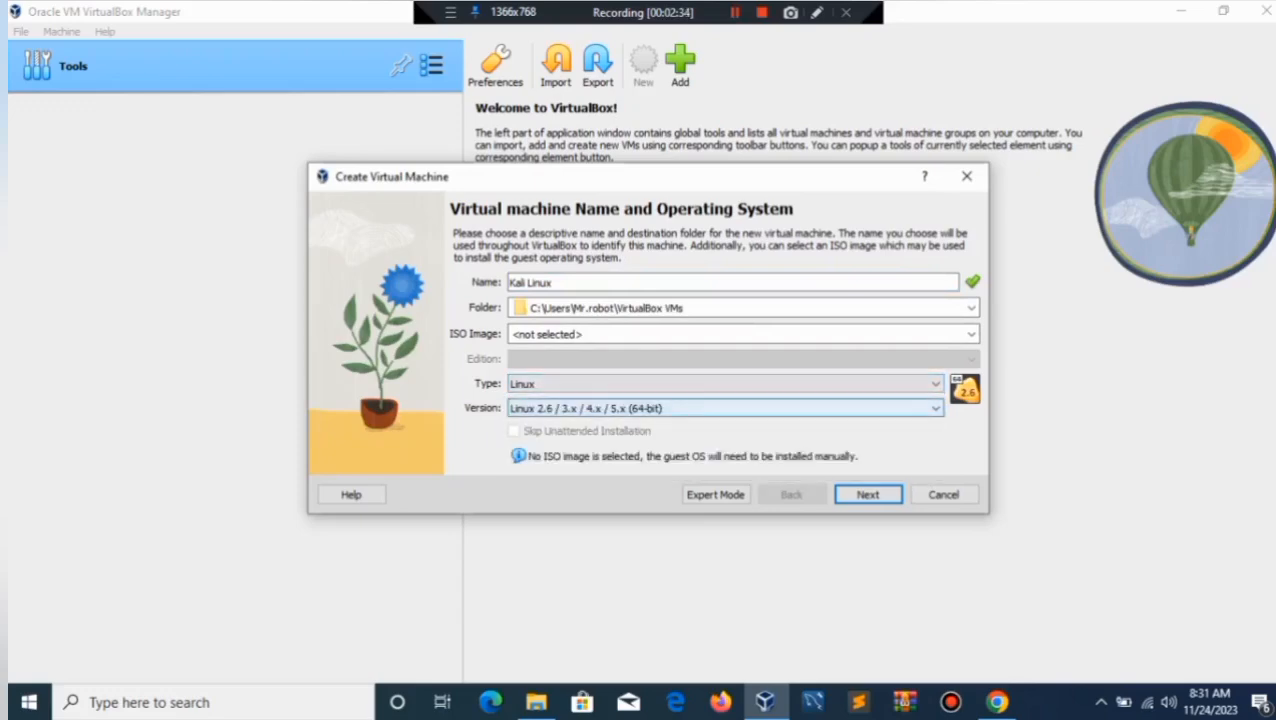
left_click(720, 408)
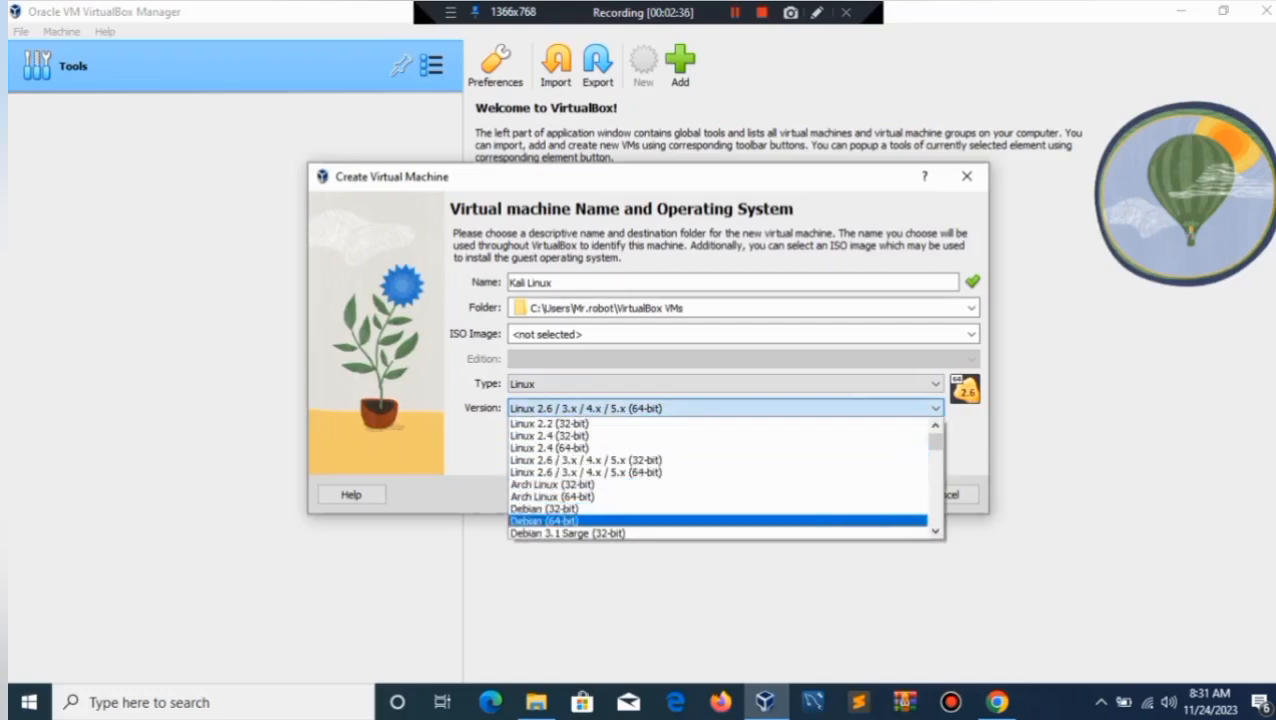
left_click(720, 520)
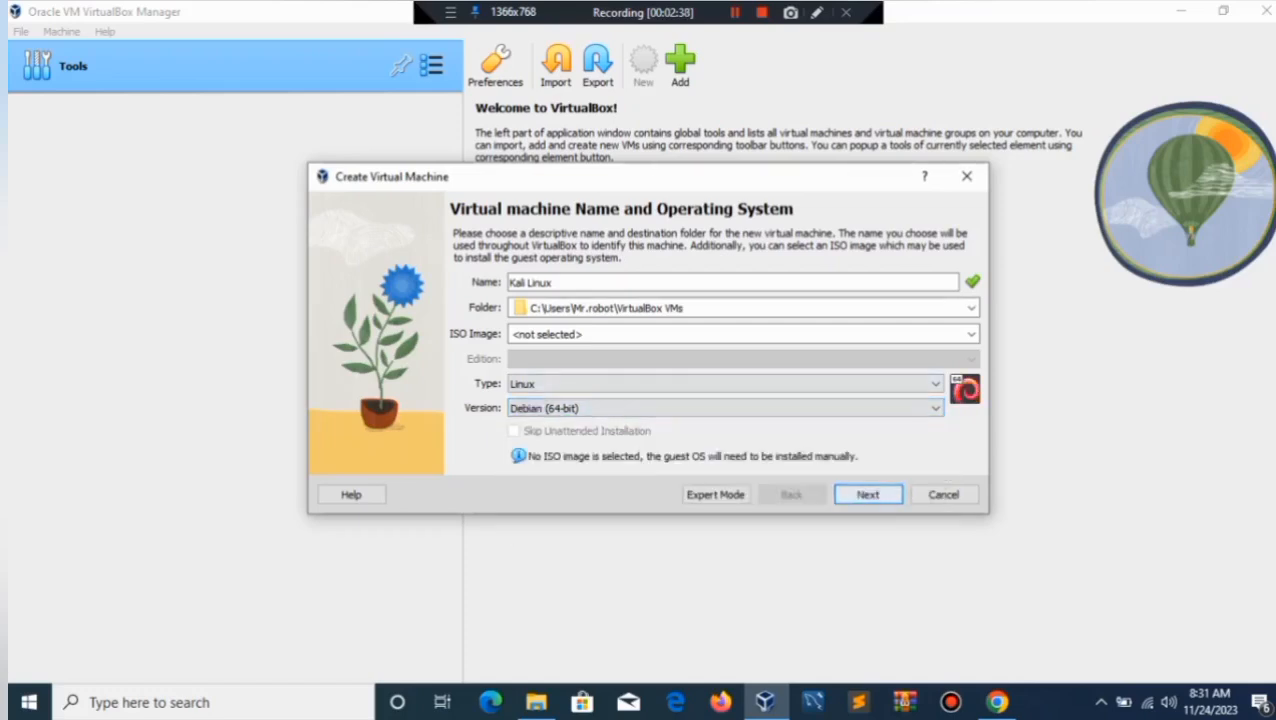
key("Return")
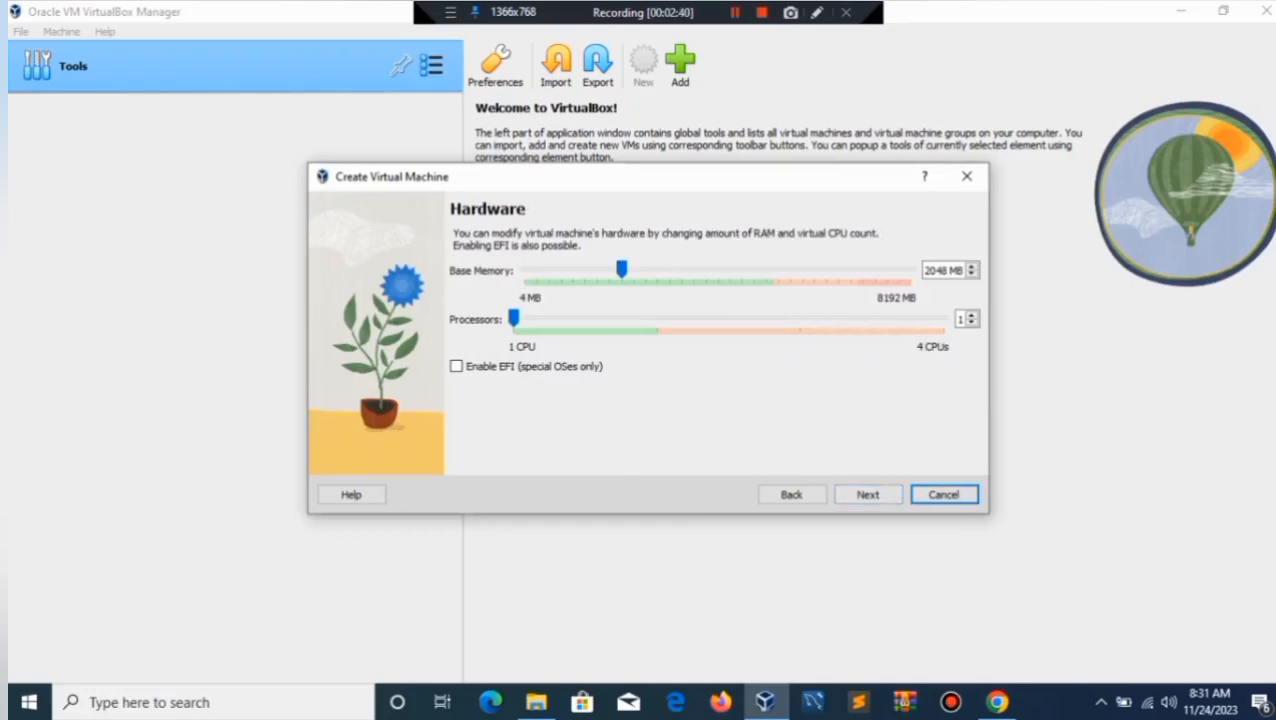
Set the VM's base memory to 4096 MB and its processors to 2.
left_click(948, 271)
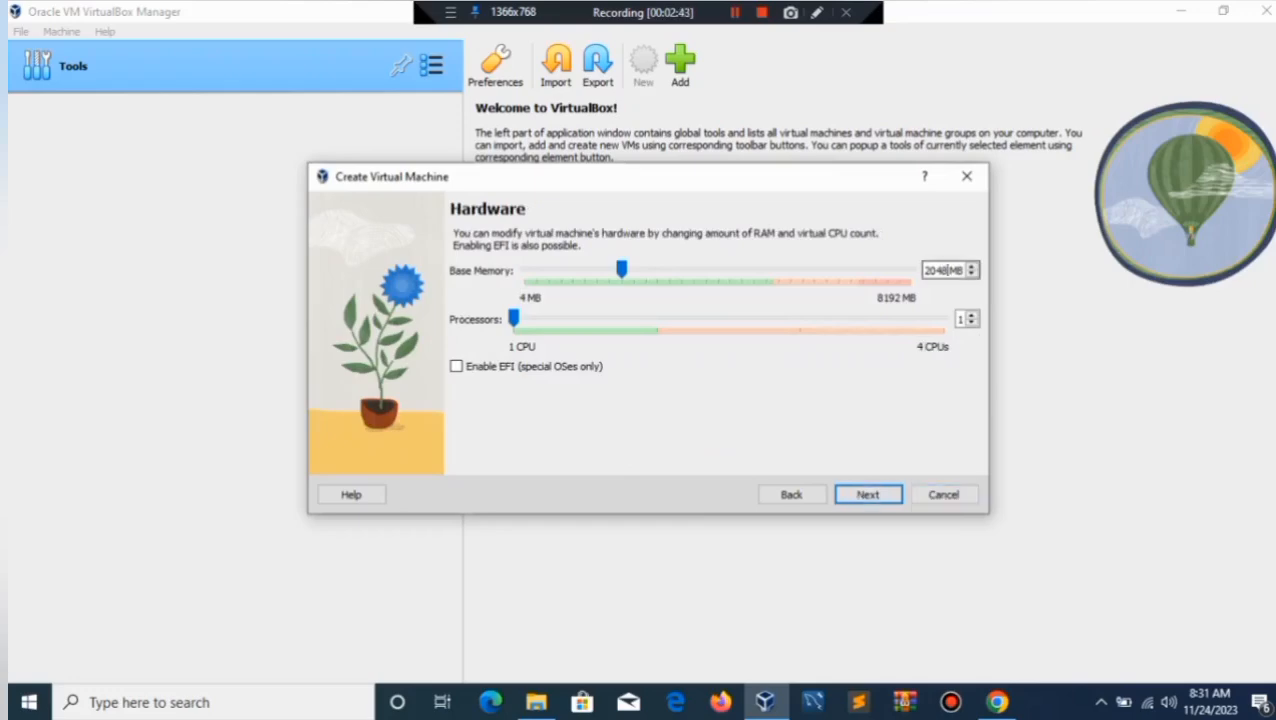
key("BackSpace")
key("BackSpace")
key("BackSpace")
key("BackSpace")
type("40")
type("6")
left_click(971, 315)
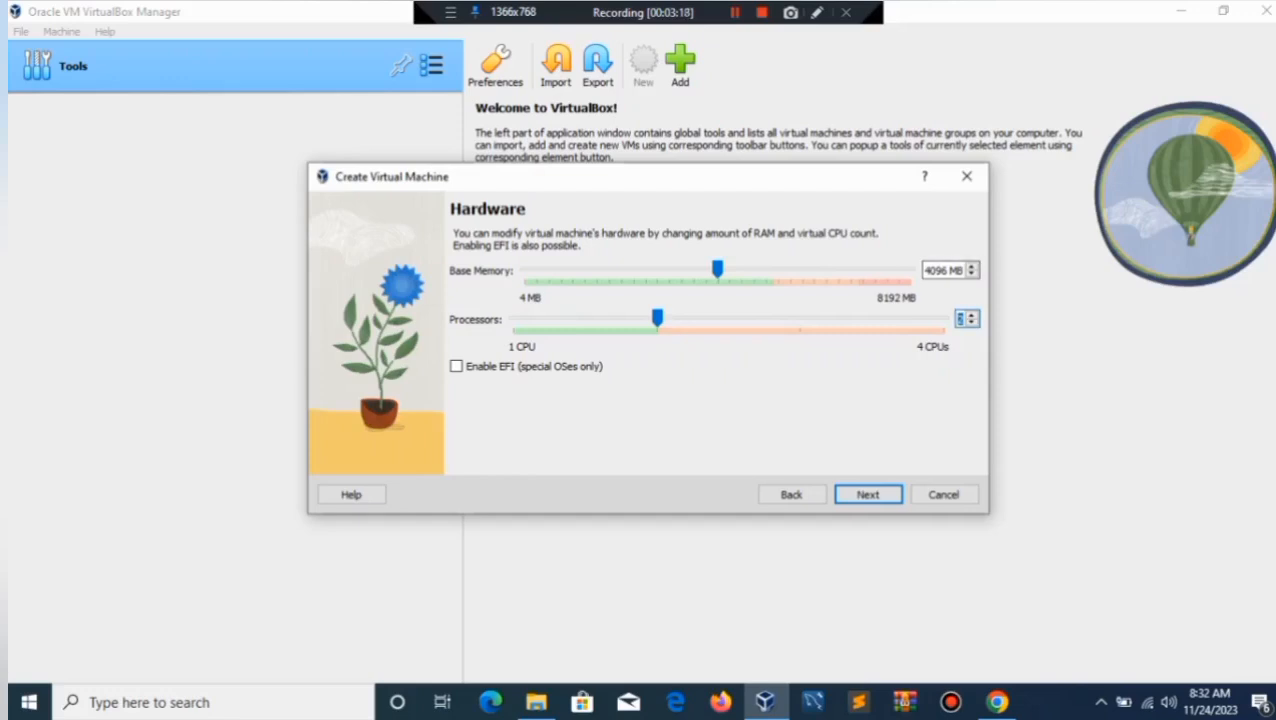
Size the virtual hard disk at 73.01 GB and finish creating the Kali Linux VM.
key("Return")
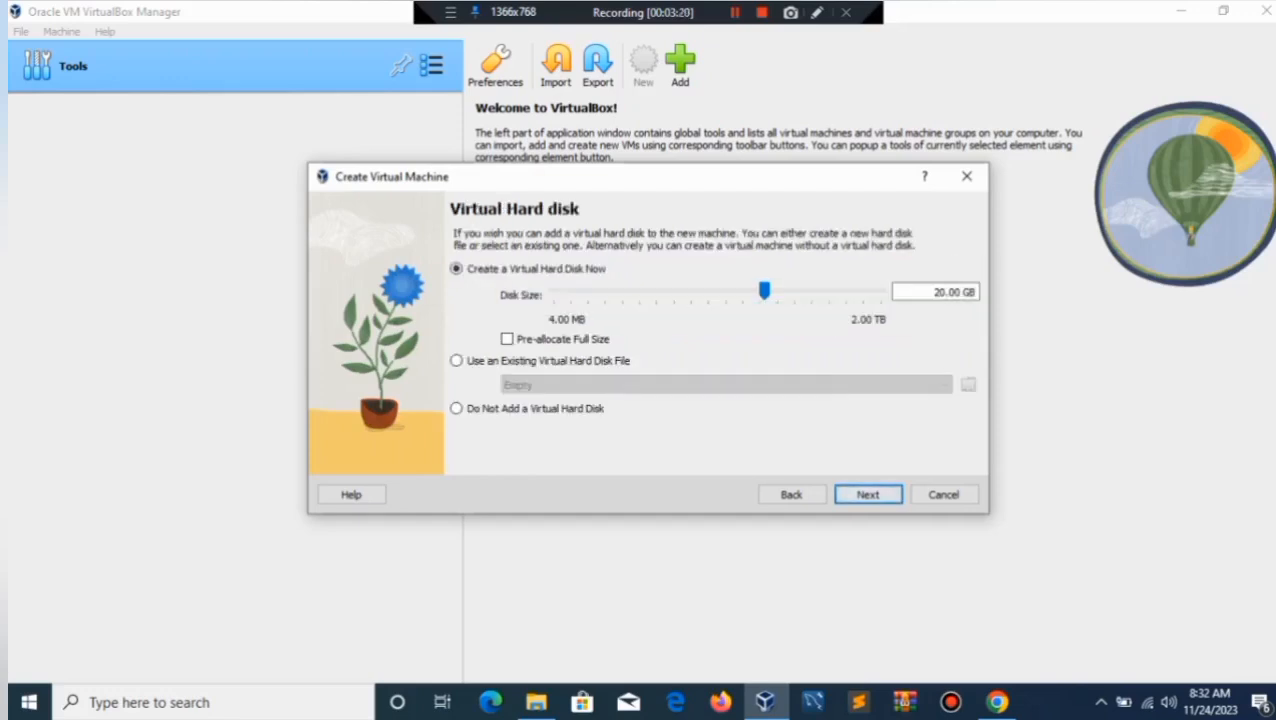
left_click_drag(764, 291, 797, 291)
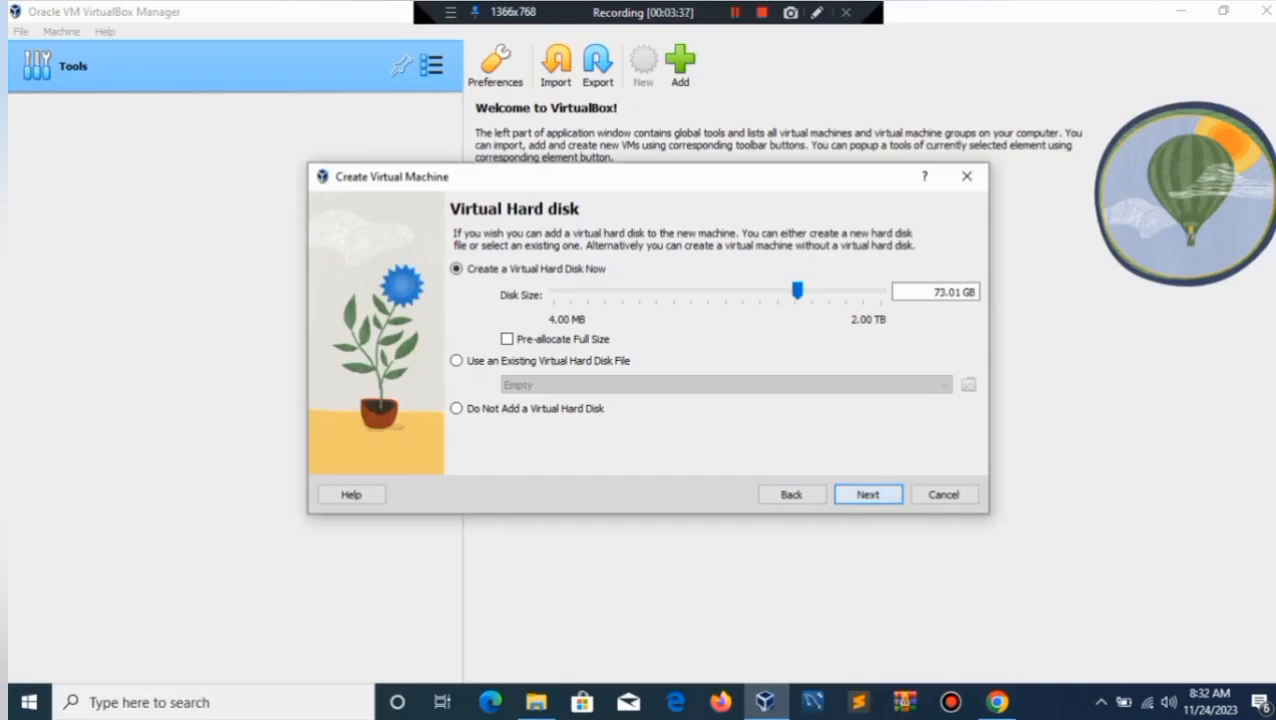
left_click(868, 495)
left_click(868, 495)
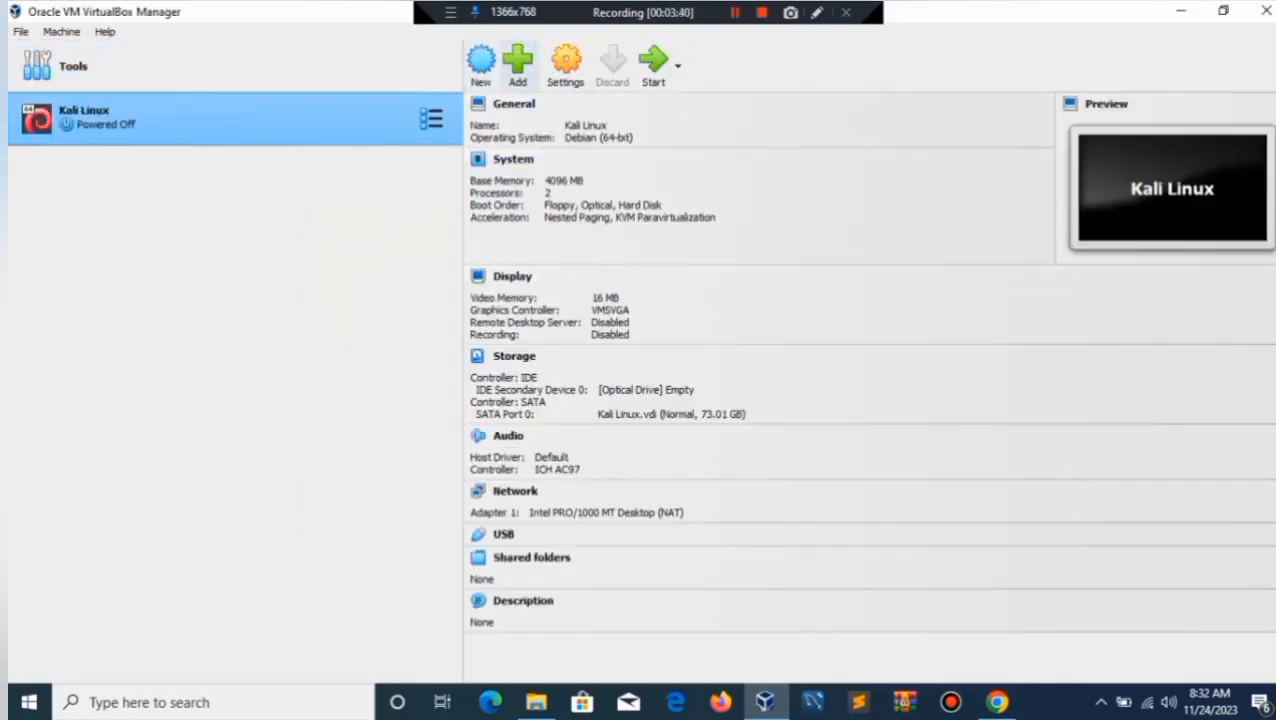
In the VM's General > Advanced settings, set Shared Clipboard and Drag'n'Drop to Bidirectional.
left_click(566, 64)
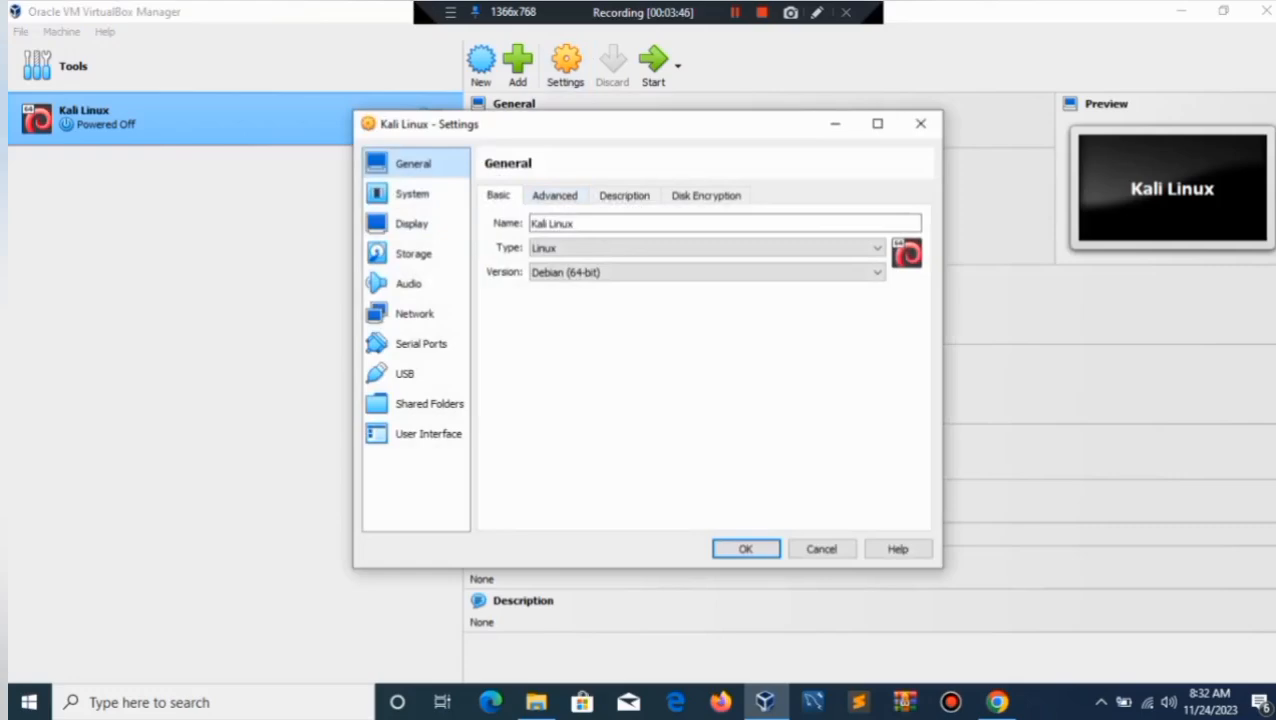
left_click(554, 195)
left_click(616, 249)
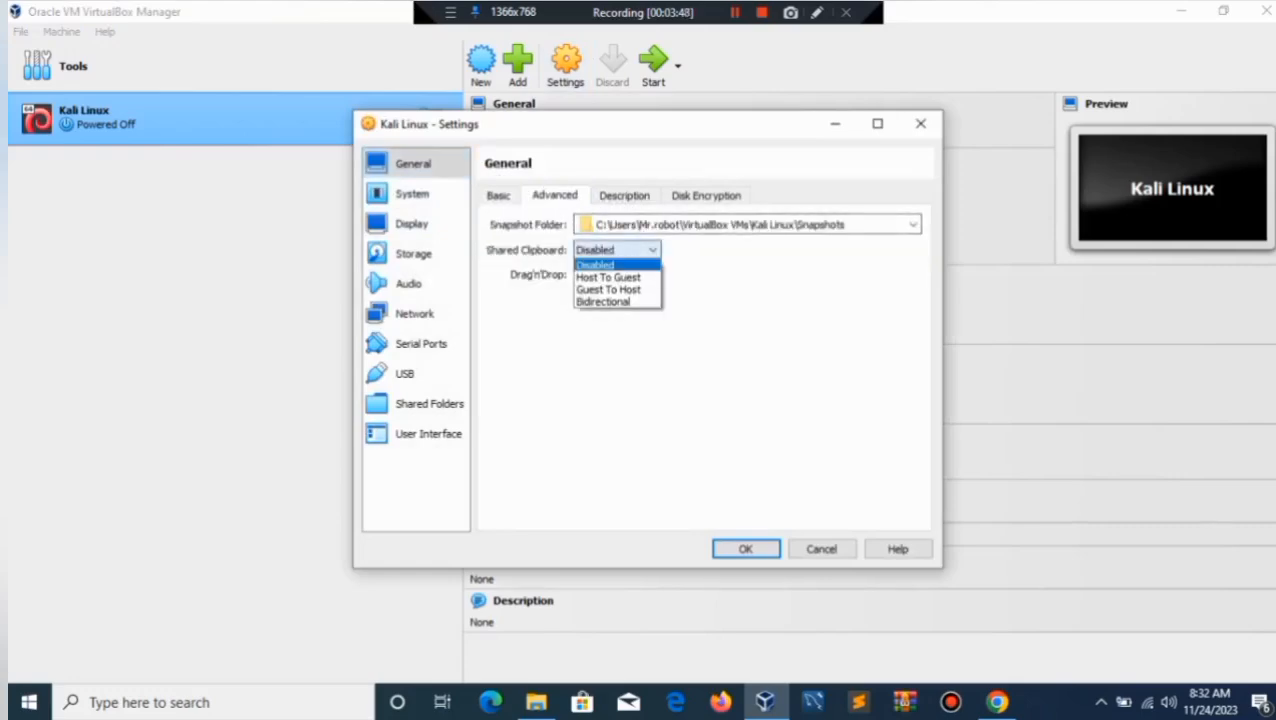
left_click(603, 301)
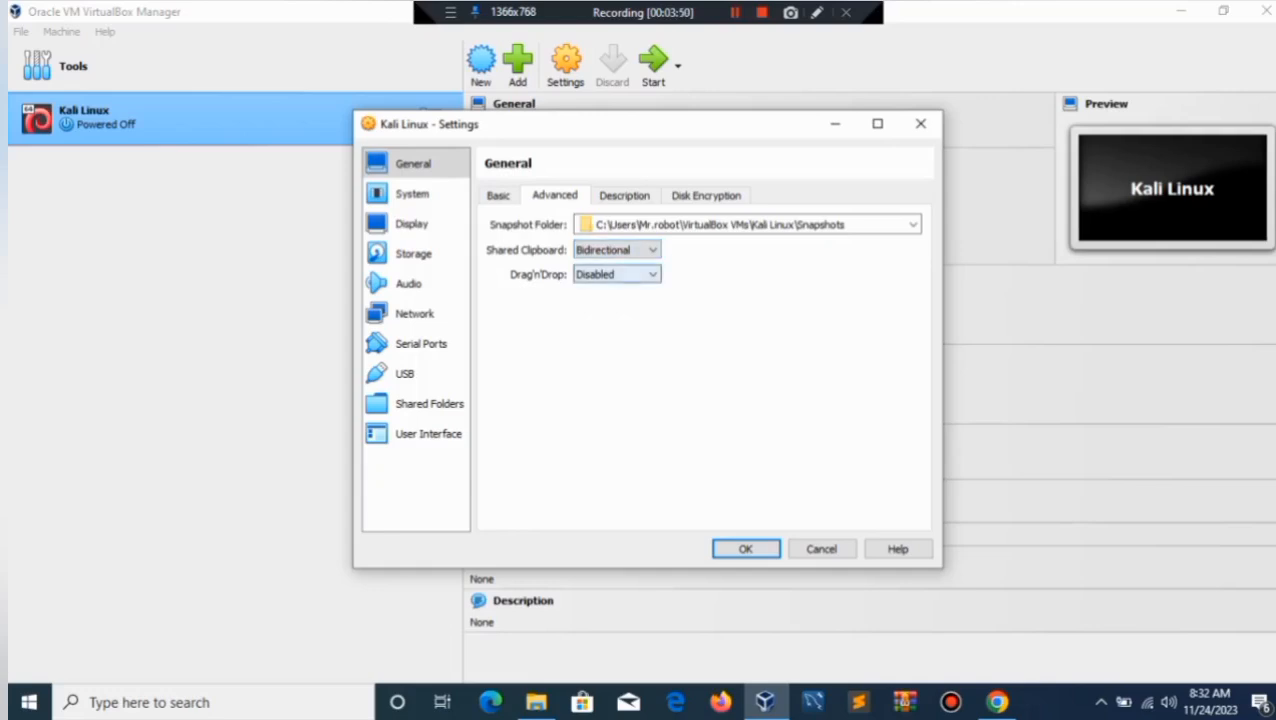
left_click(616, 274)
left_click(605, 325)
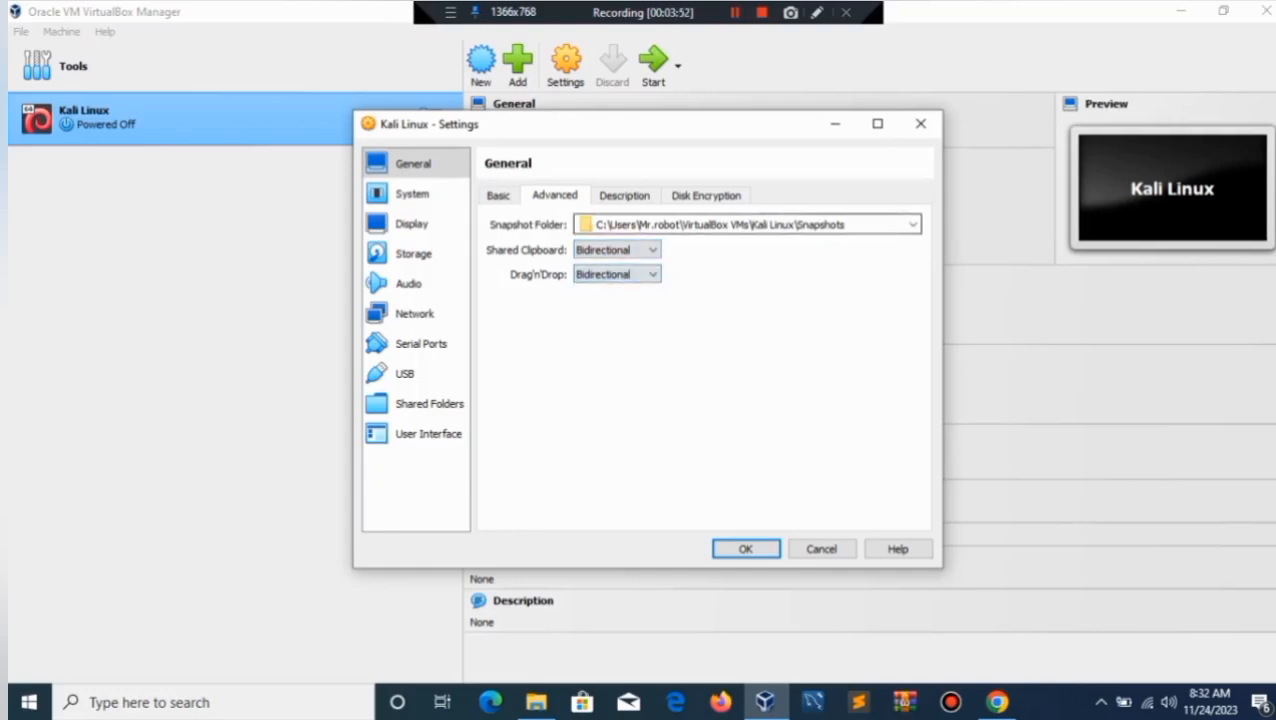
Look through the System and Display settings and bring up the Storage page.
left_click(412, 193)
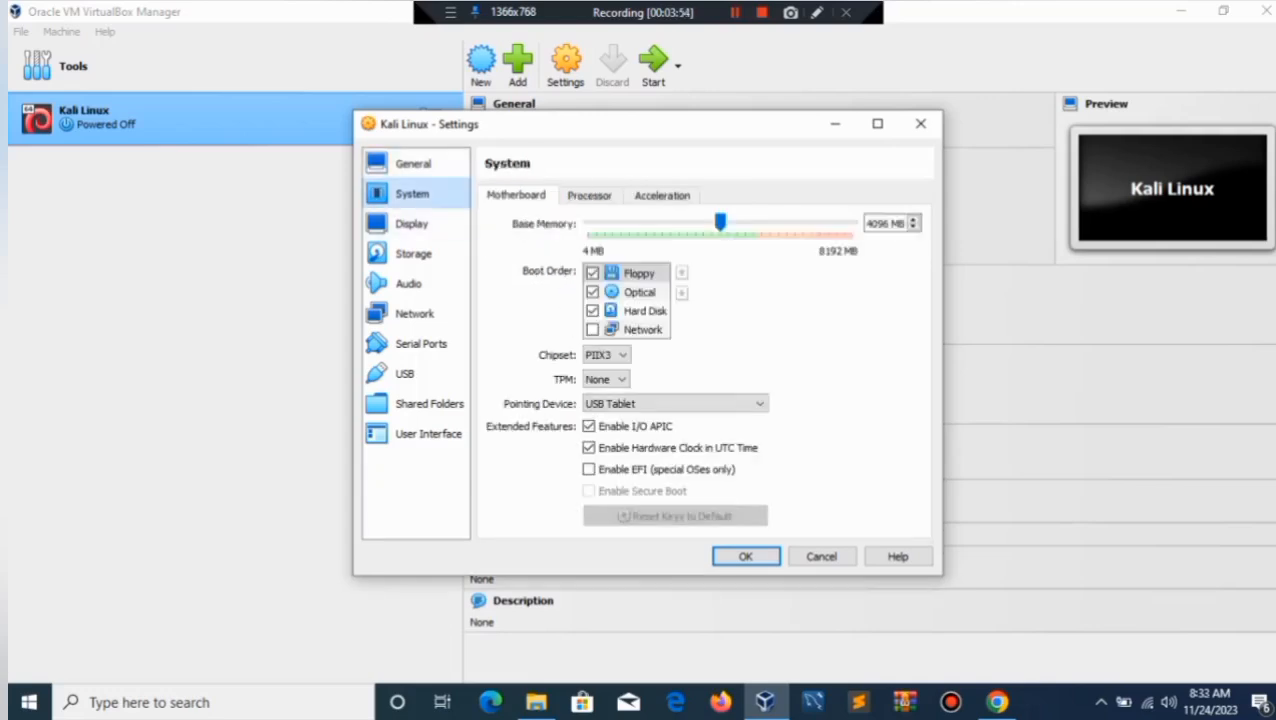
left_click(411, 223)
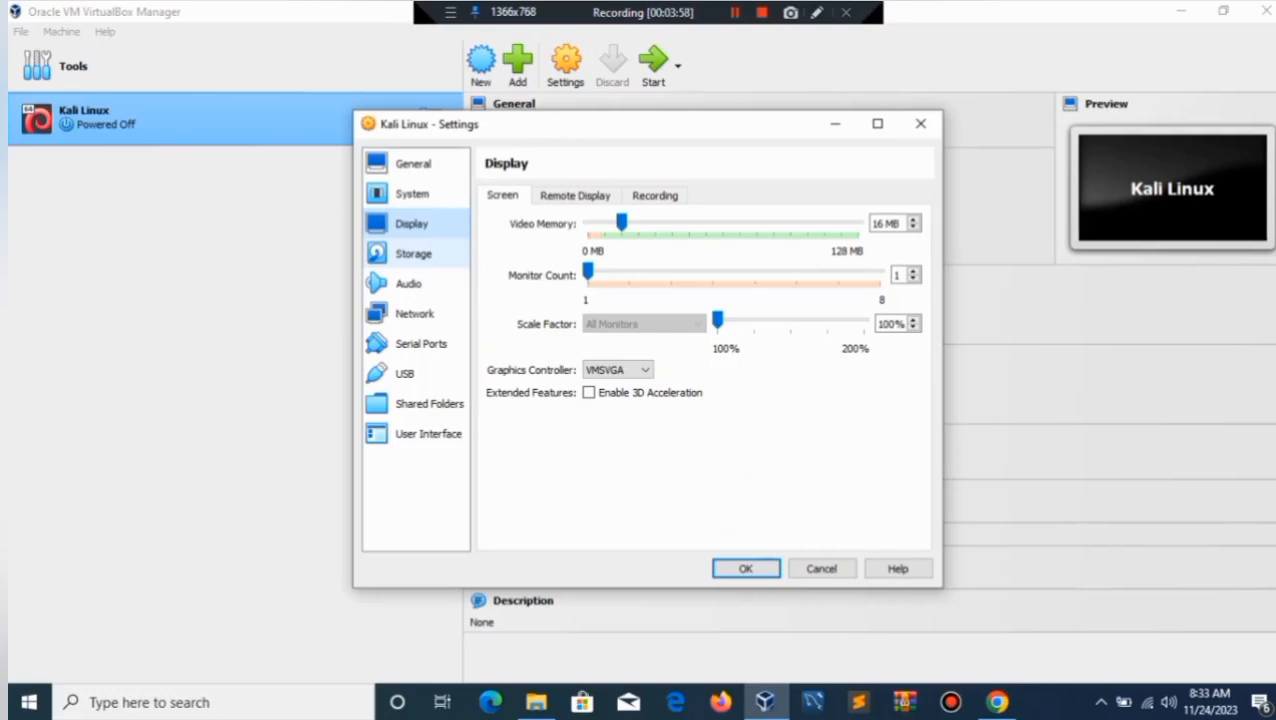
left_click(413, 254)
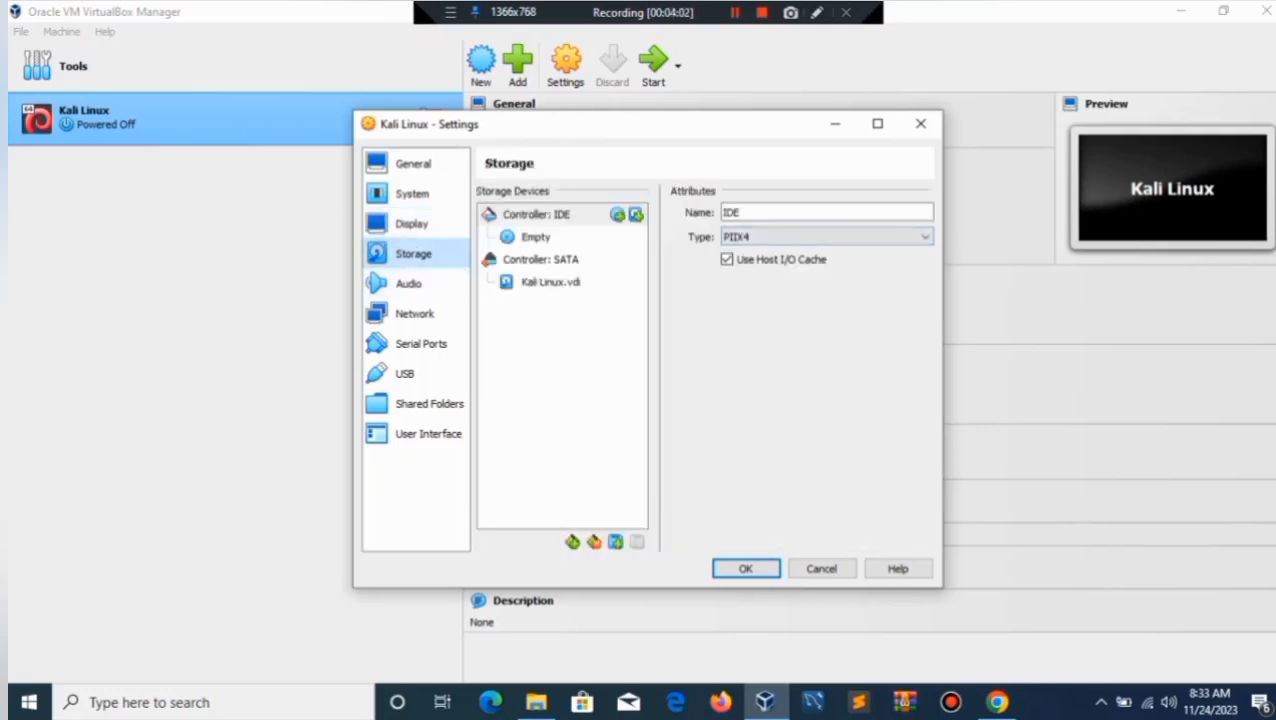
Attach the kali-linux-2023.3 ISO from the Desktop to the optical drive, then view Network settings.
left_click(536, 237)
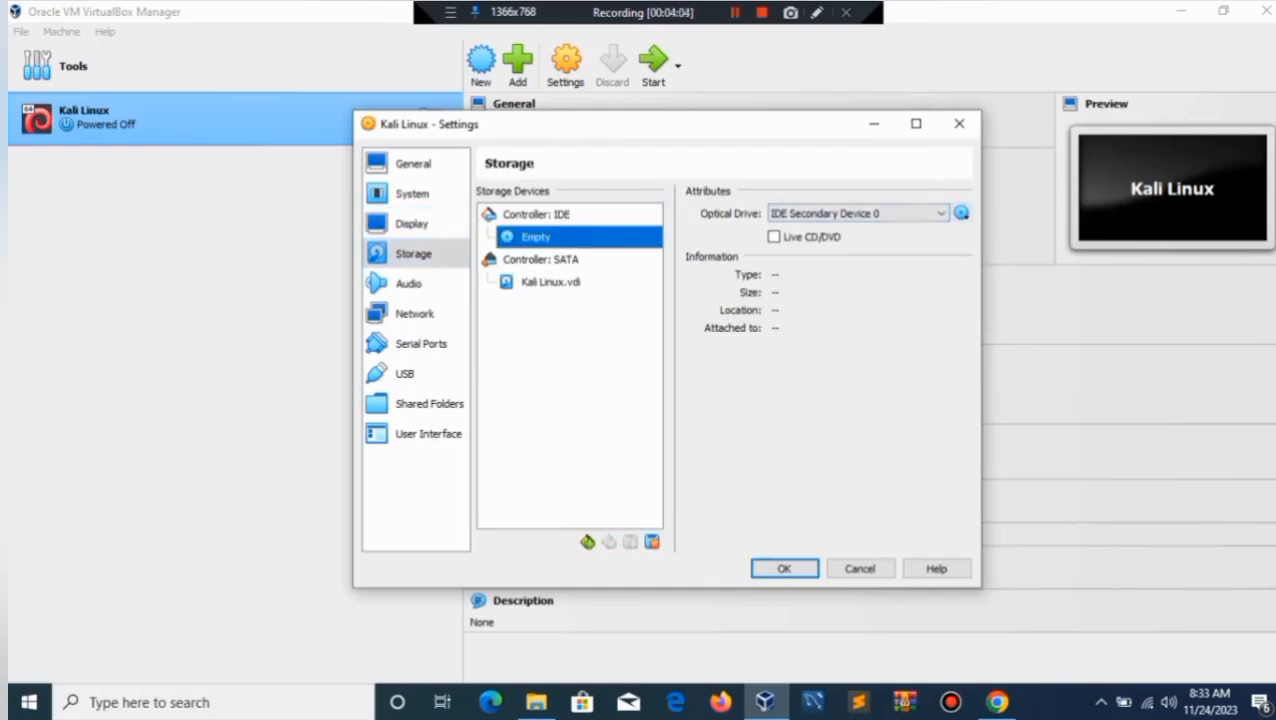
left_click(962, 213)
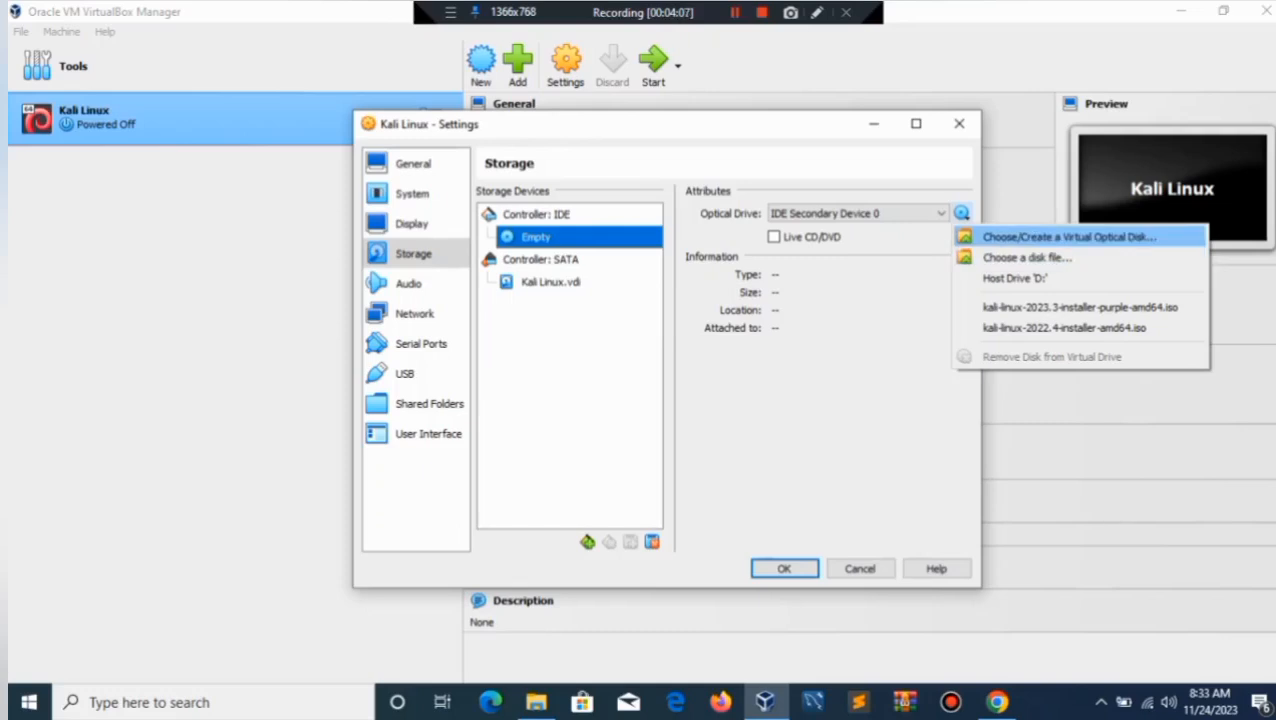
left_click(1068, 237)
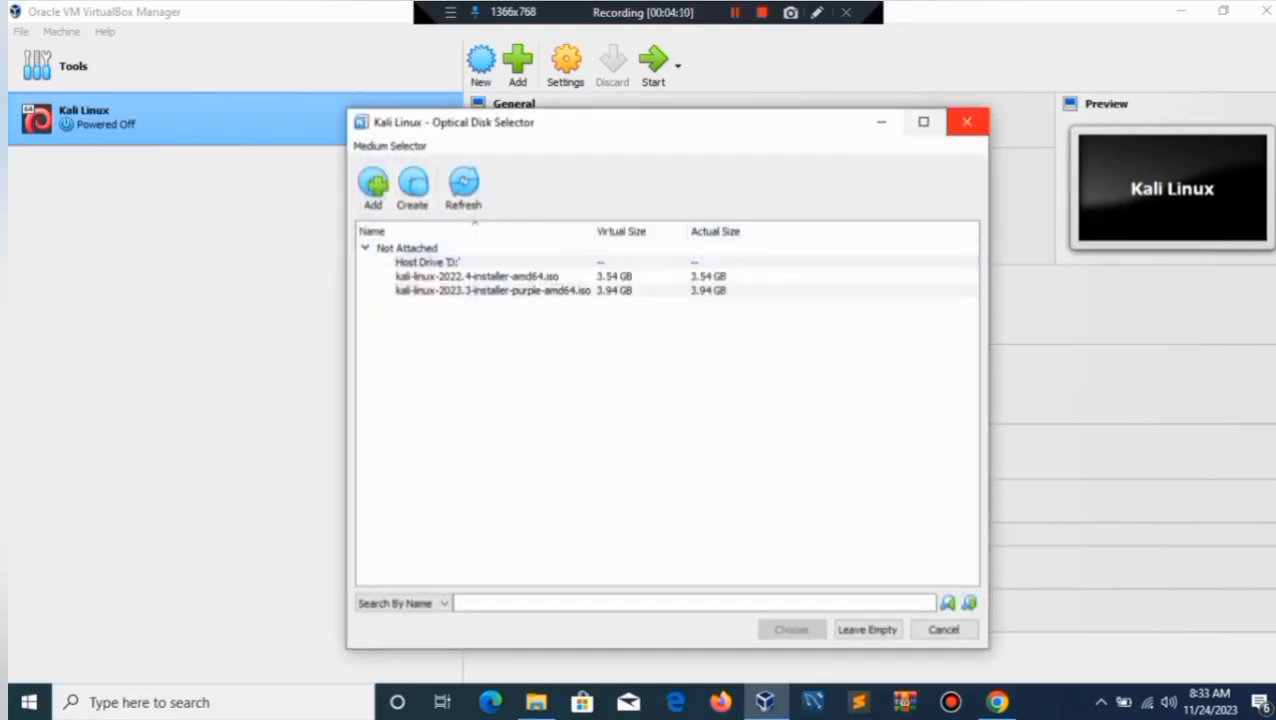
left_click(966, 121)
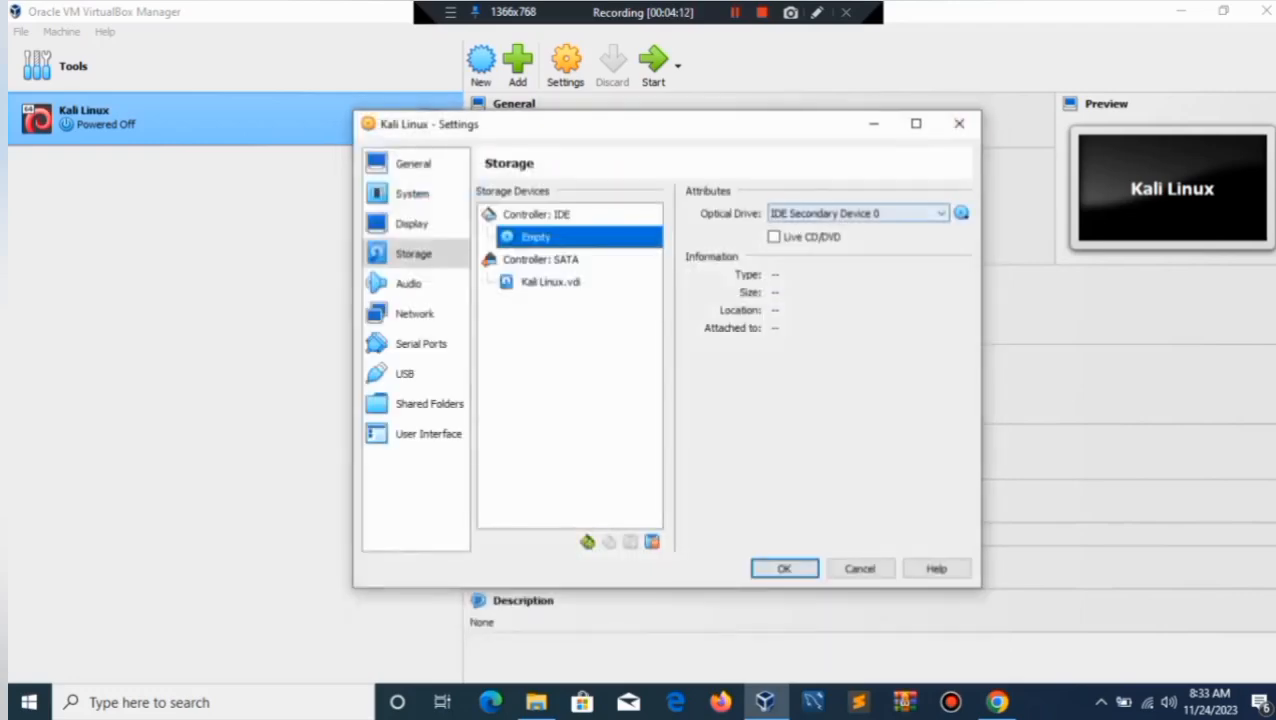
left_click(961, 213)
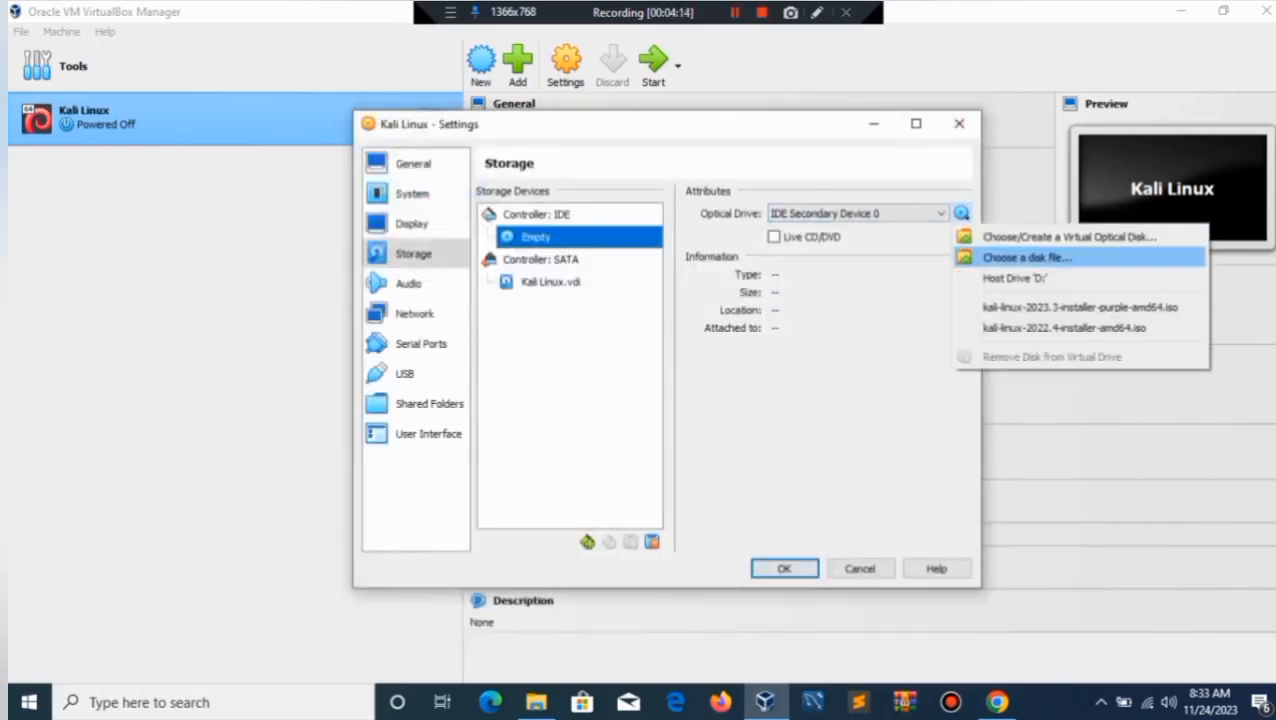
left_click(1027, 257)
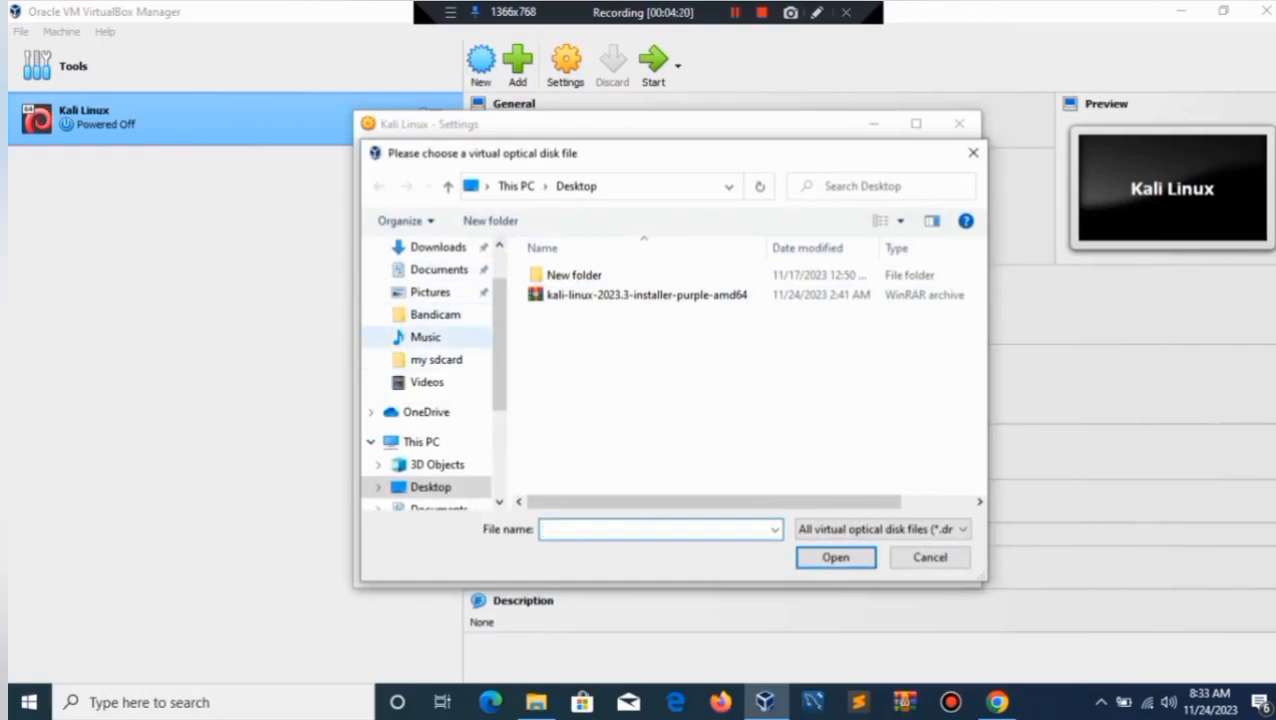
left_click(436, 247)
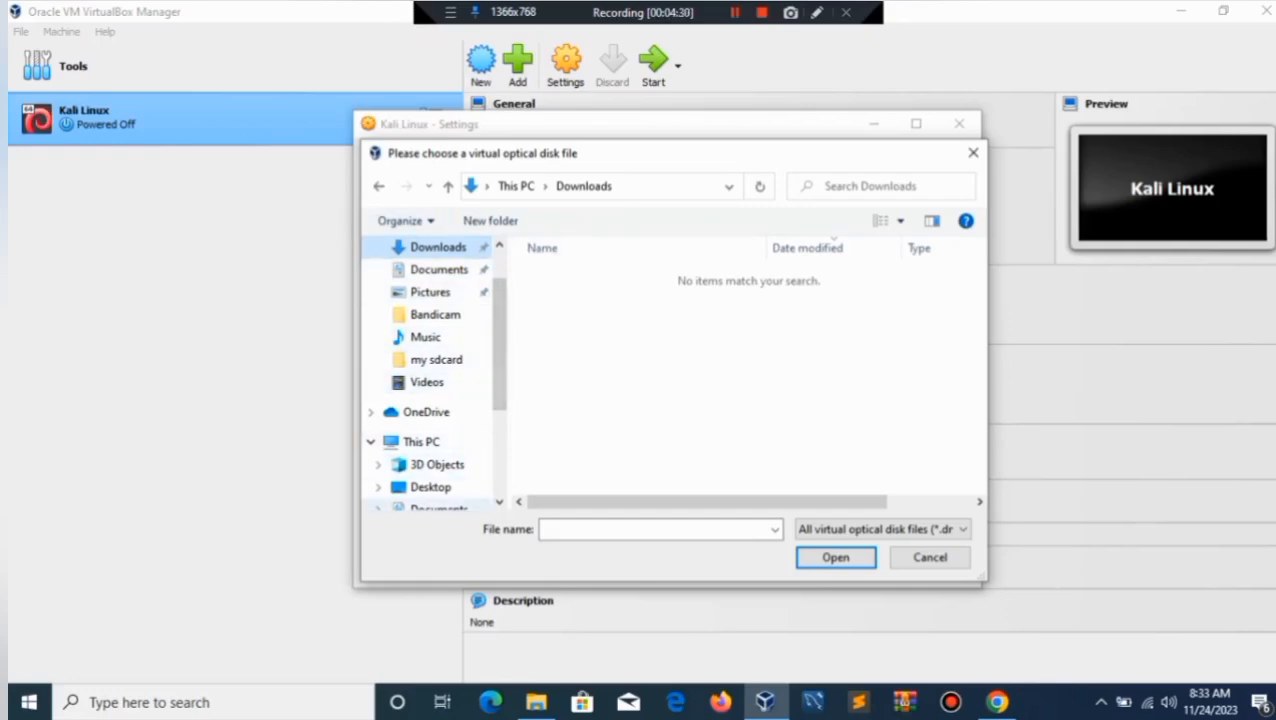
left_click(430, 487)
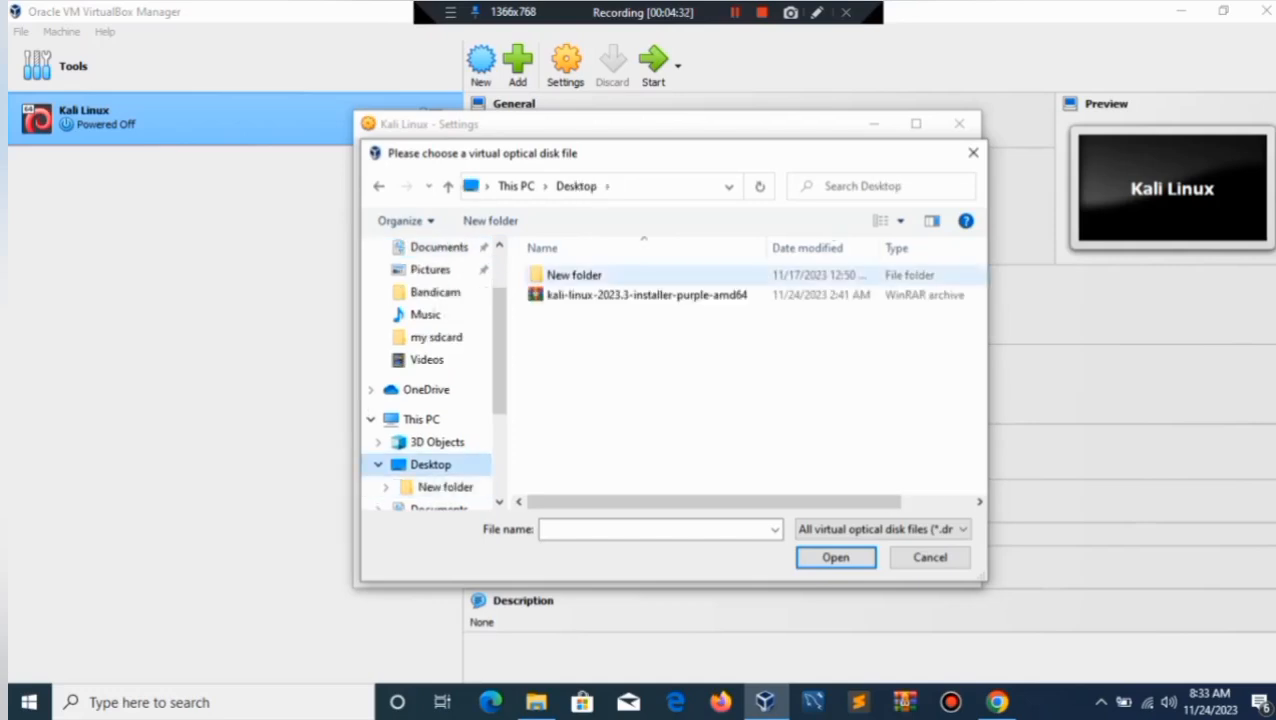
double_click(646, 295)
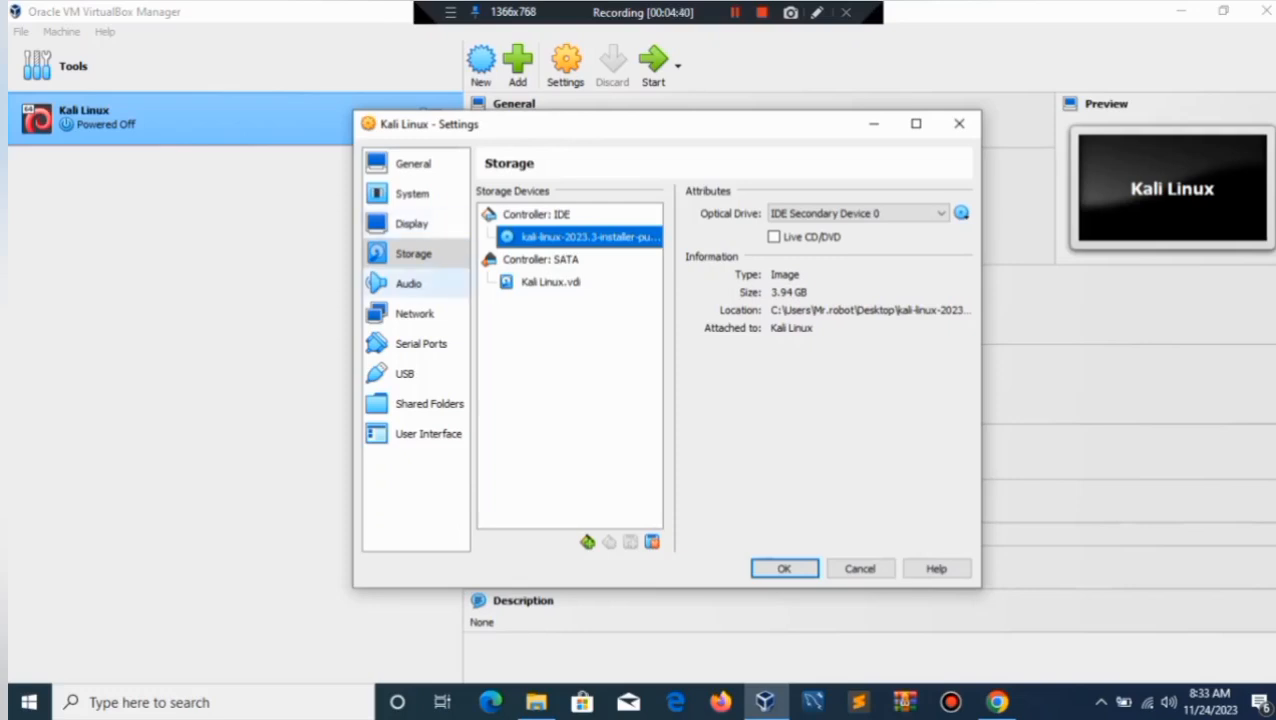
left_click(408, 283)
left_click(414, 313)
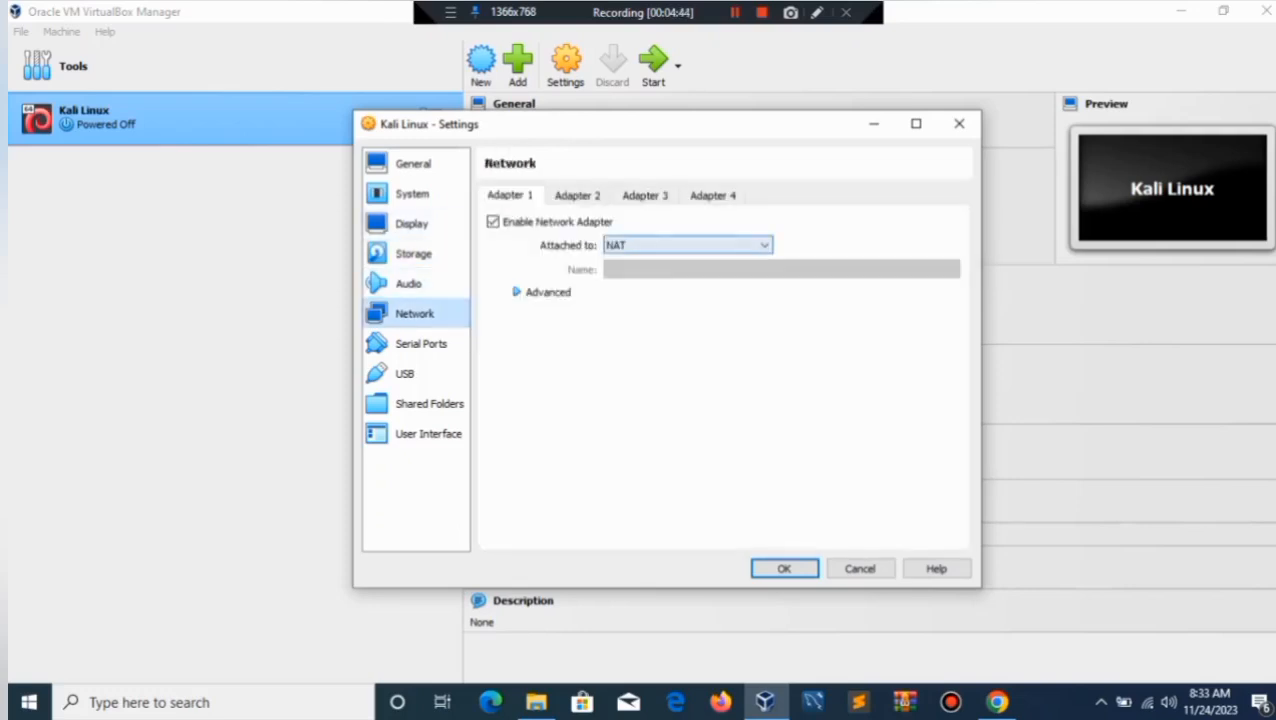
Attach the network adapter as Bridged Adapter on the Broadcom 802.11n card and save the settings.
left_click(690, 245)
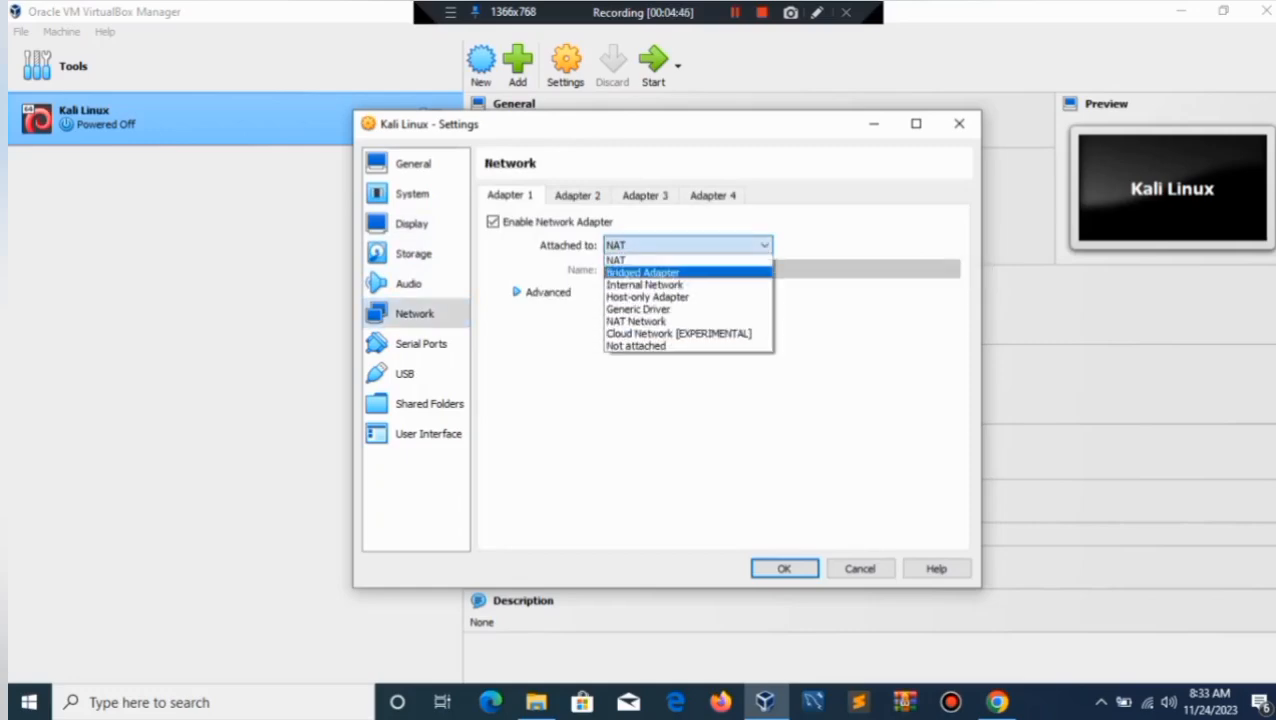
left_click(643, 272)
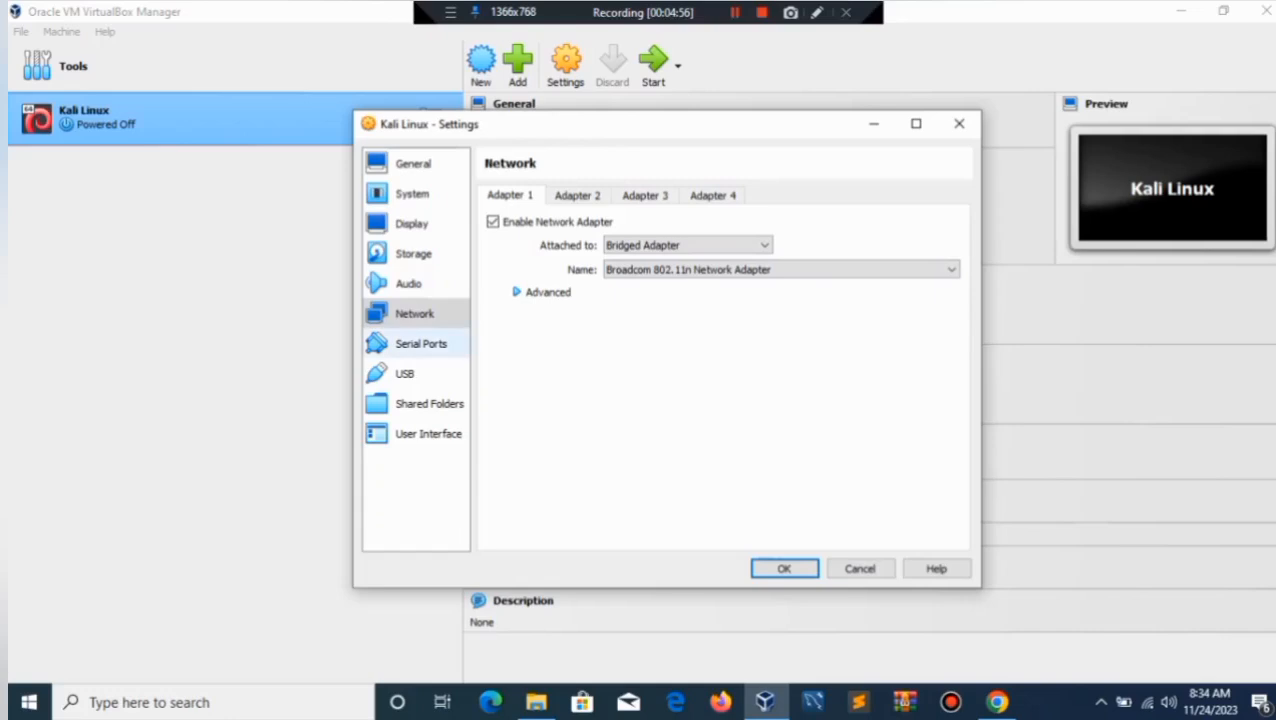
left_click(421, 344)
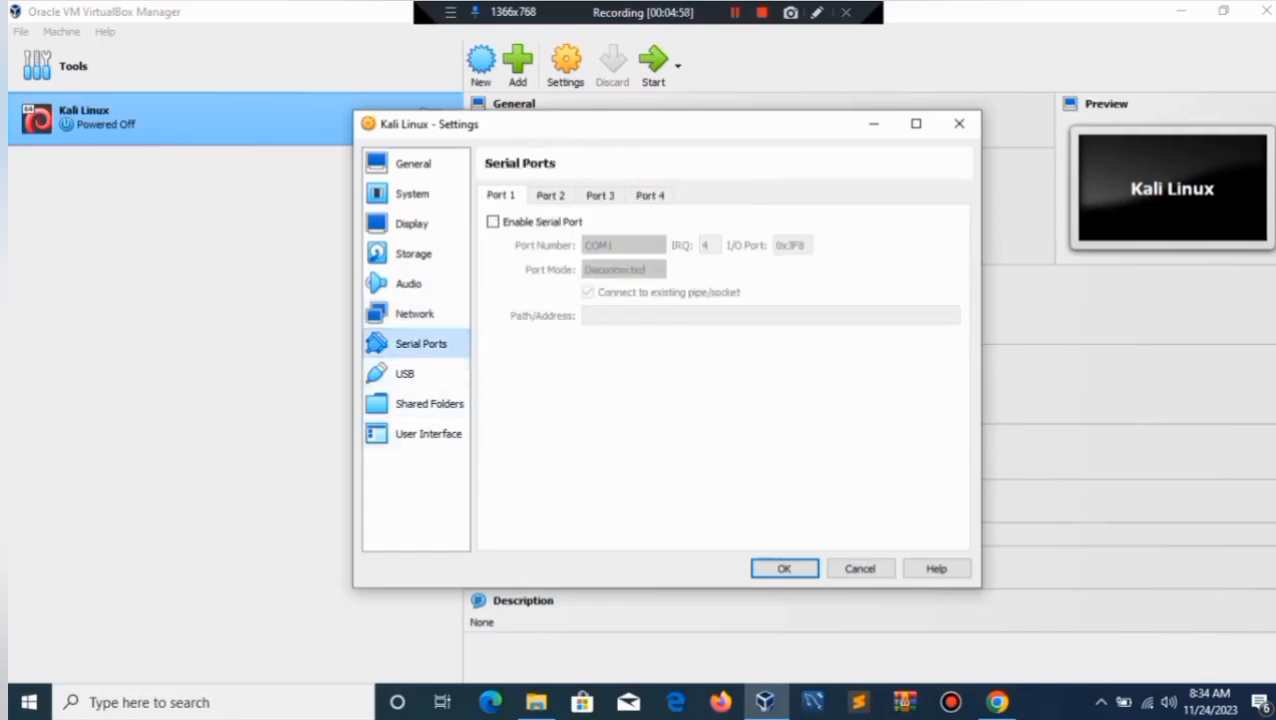
left_click(784, 568)
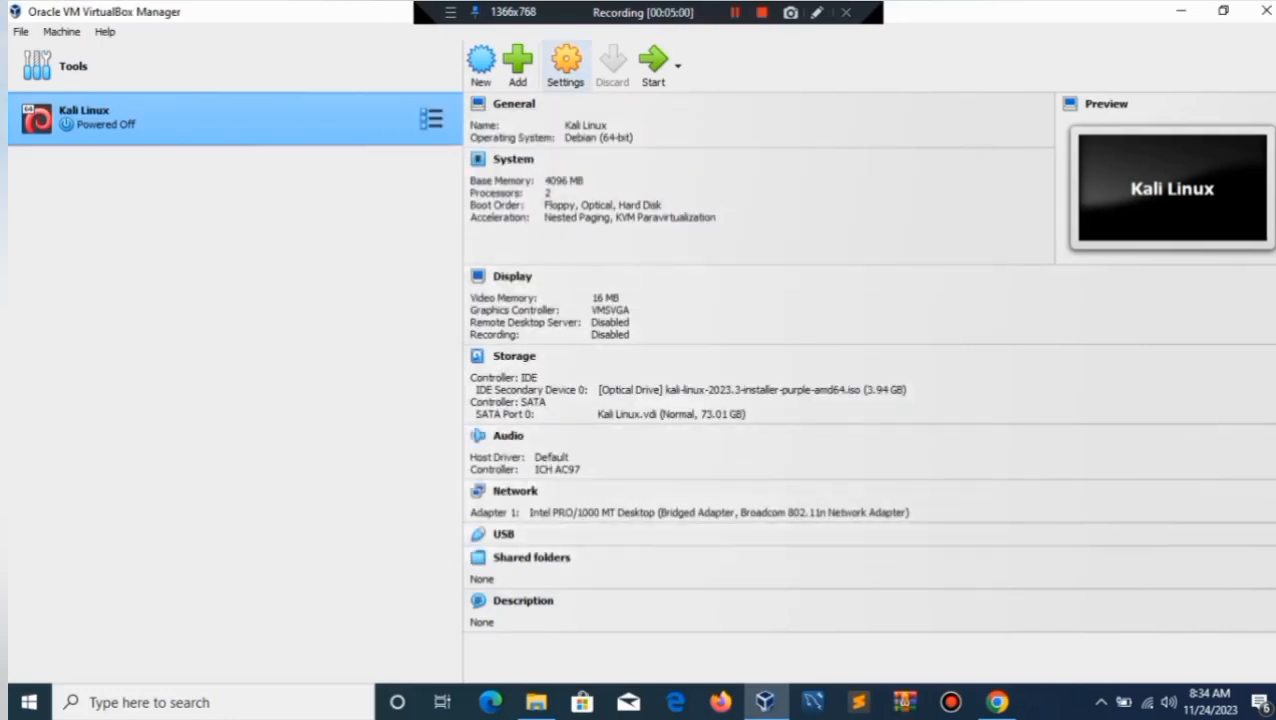
Start the Kali Linux VM so it boots to the installer menu.
left_click(653, 62)
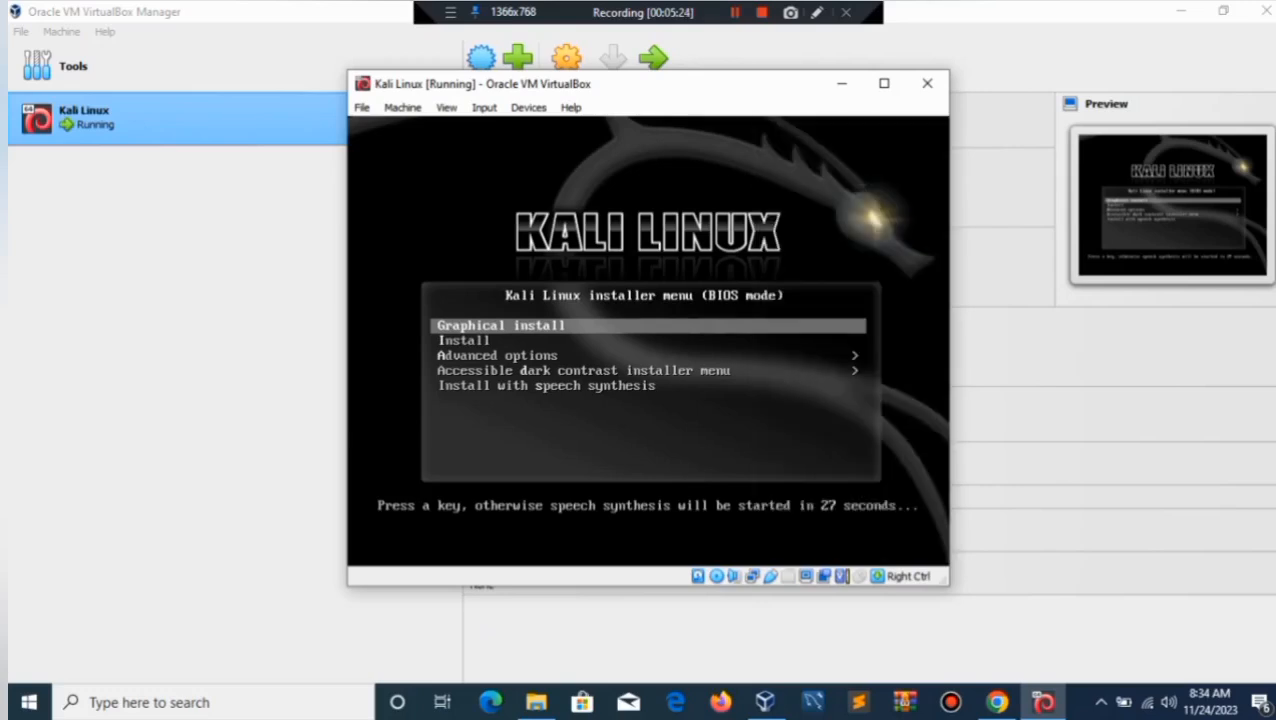
Choose Graphical install and accept English, United States and the American English keymap.
key("Return")
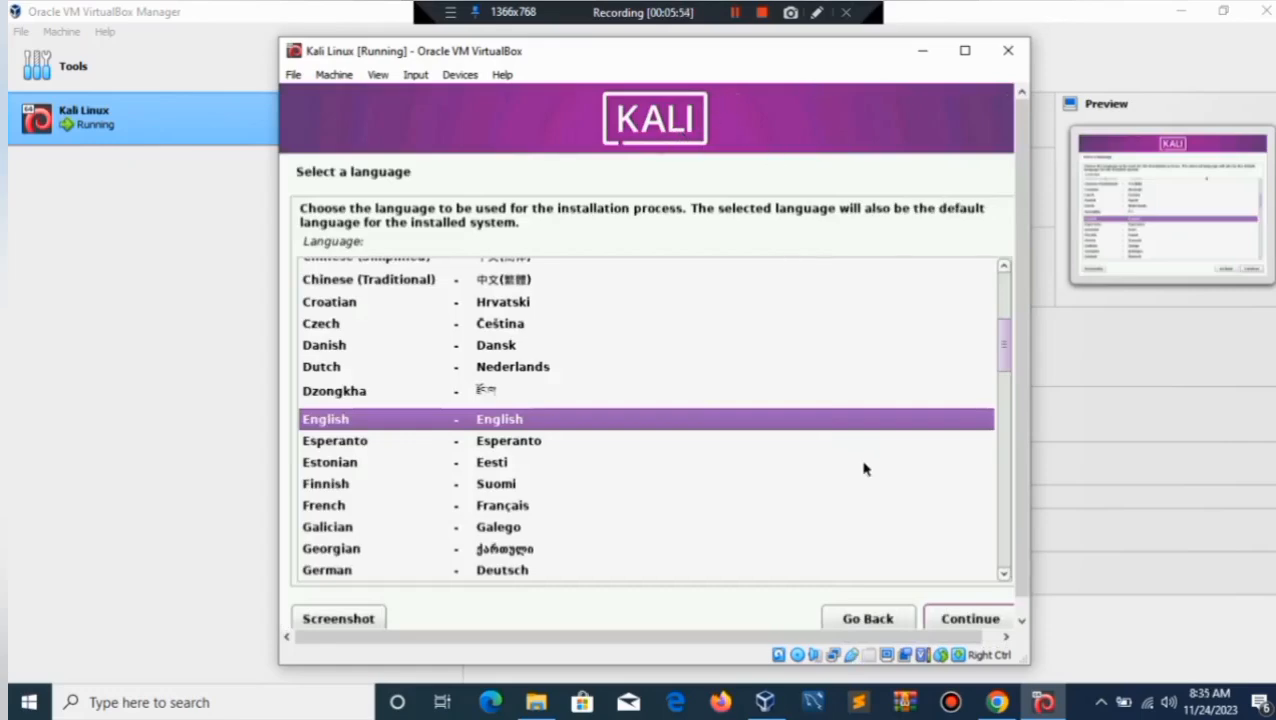
left_click(970, 619)
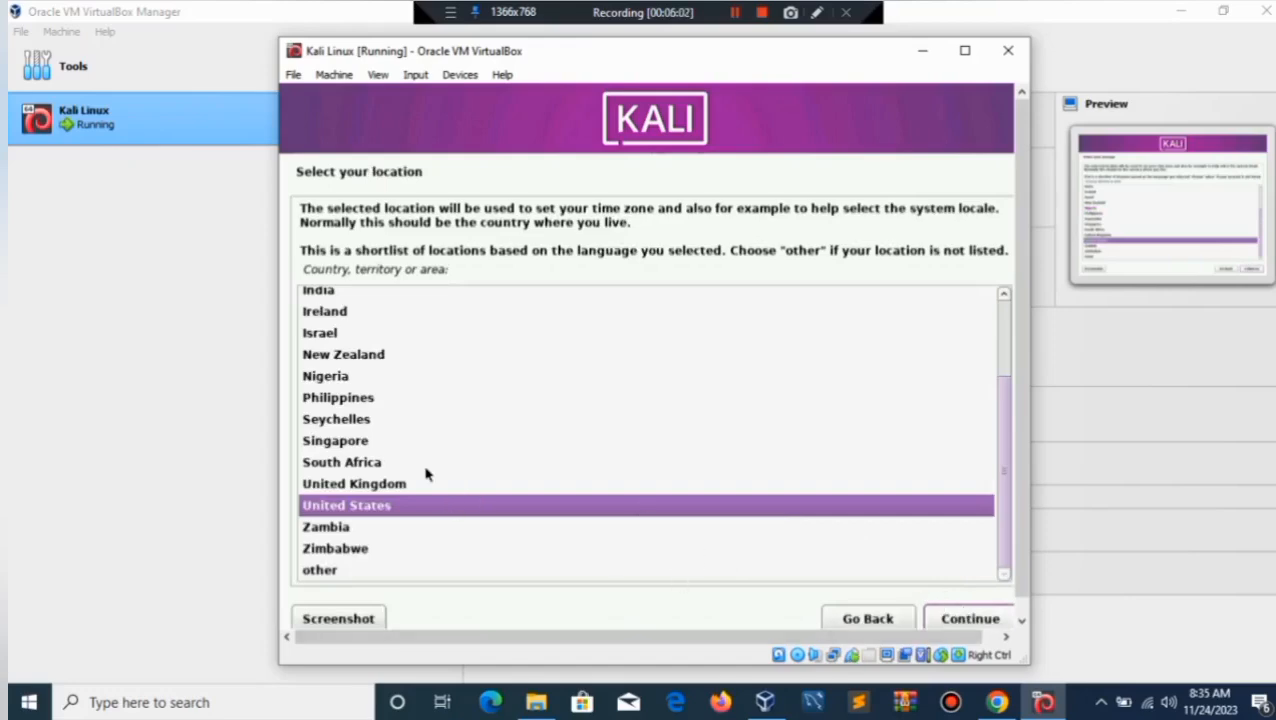
left_click(948, 616)
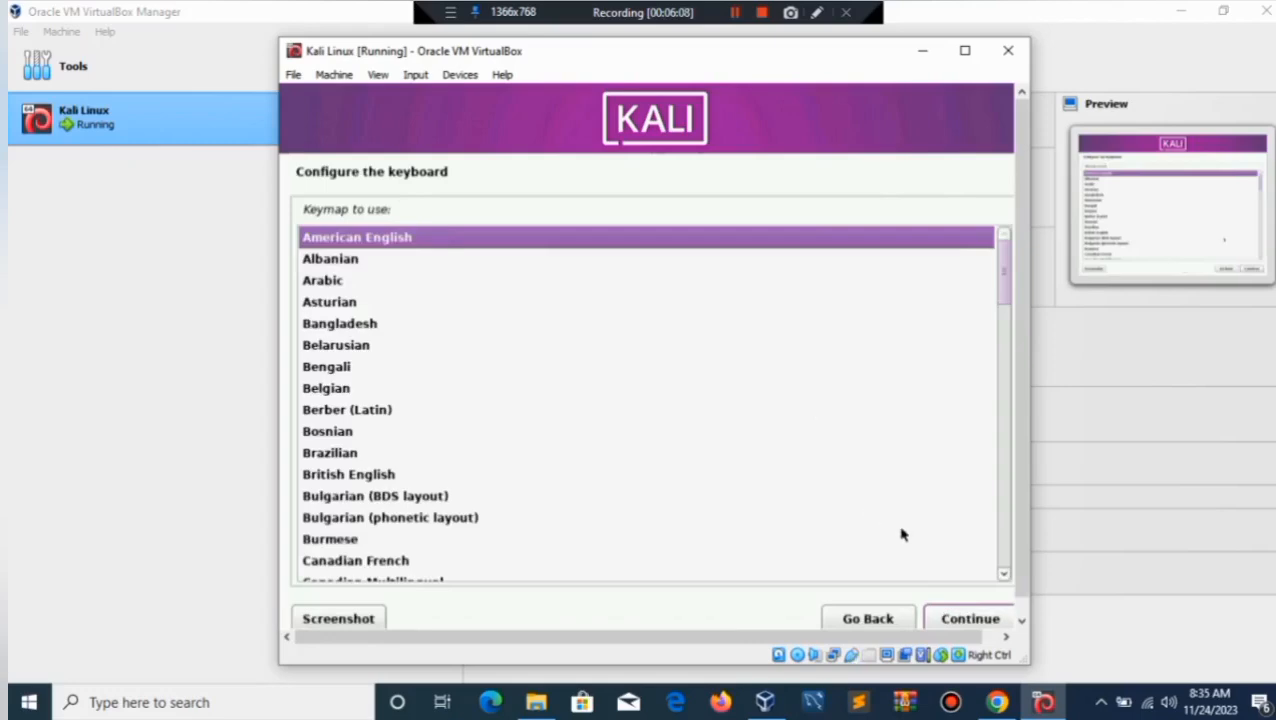
left_click(970, 619)
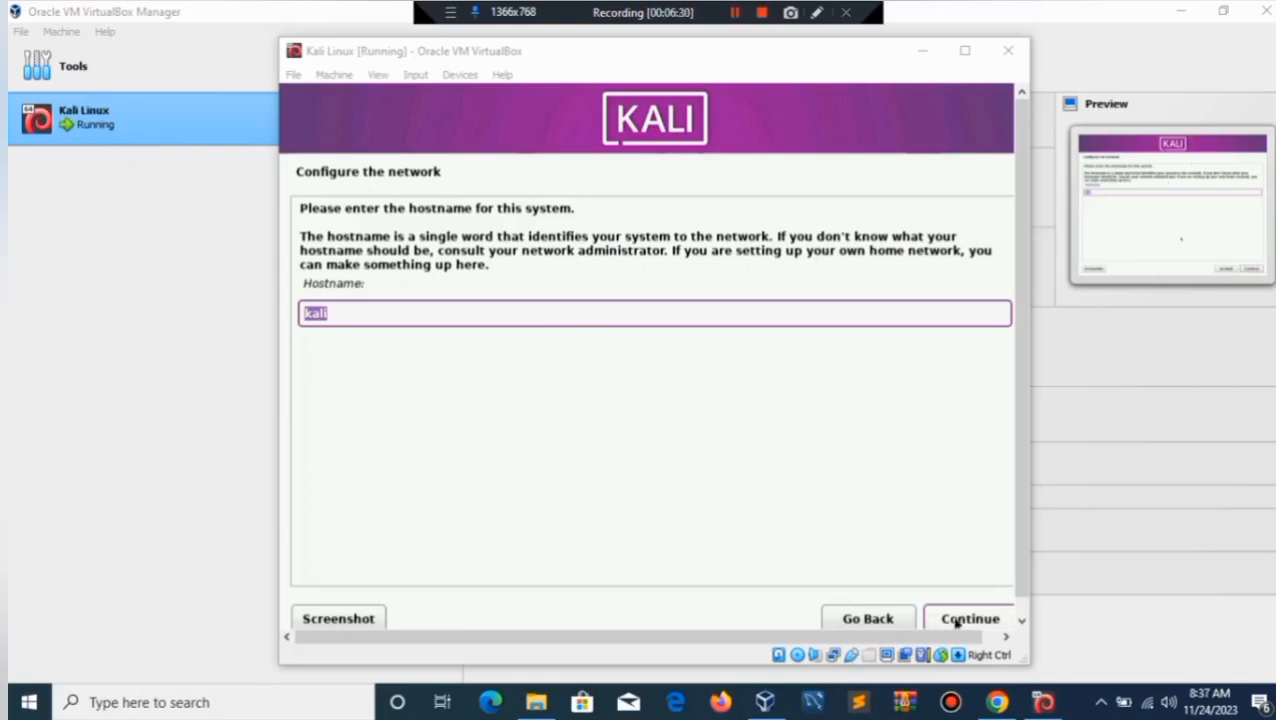
Keep hostname 'kali', leave the domain empty, enter the user's full name, accept the suggested username.
left_click(992, 620)
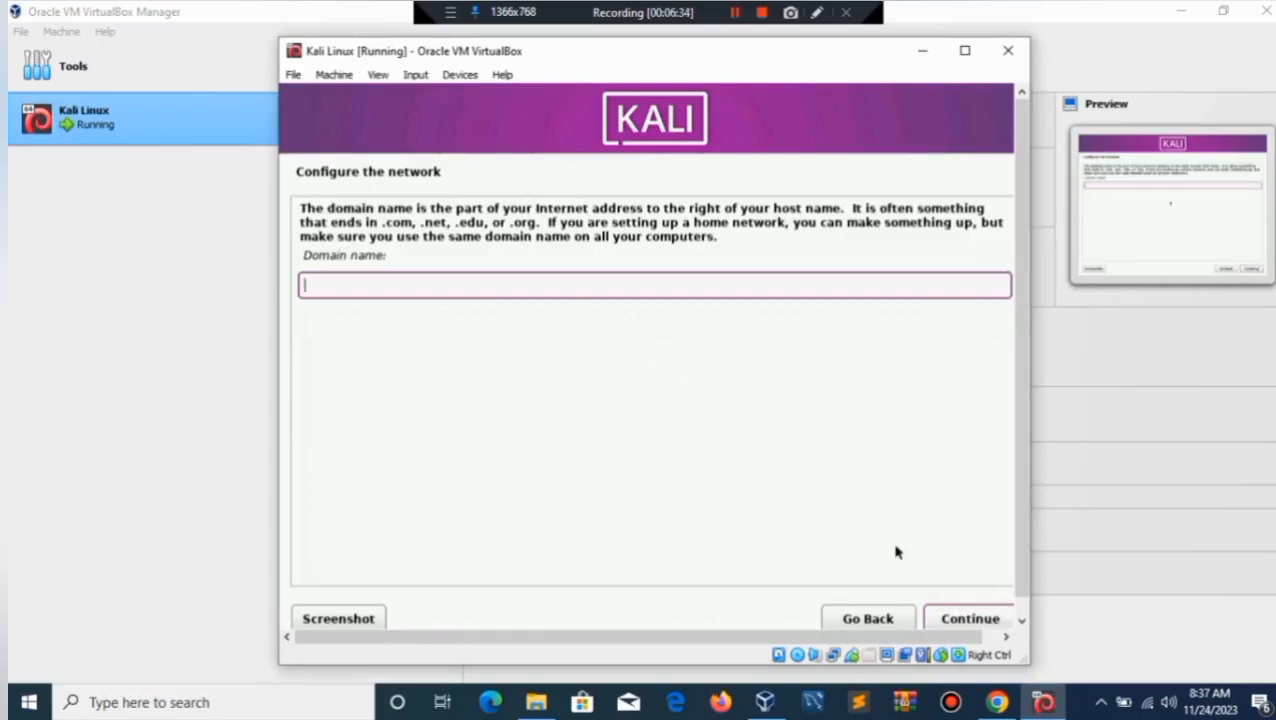
left_click(955, 620)
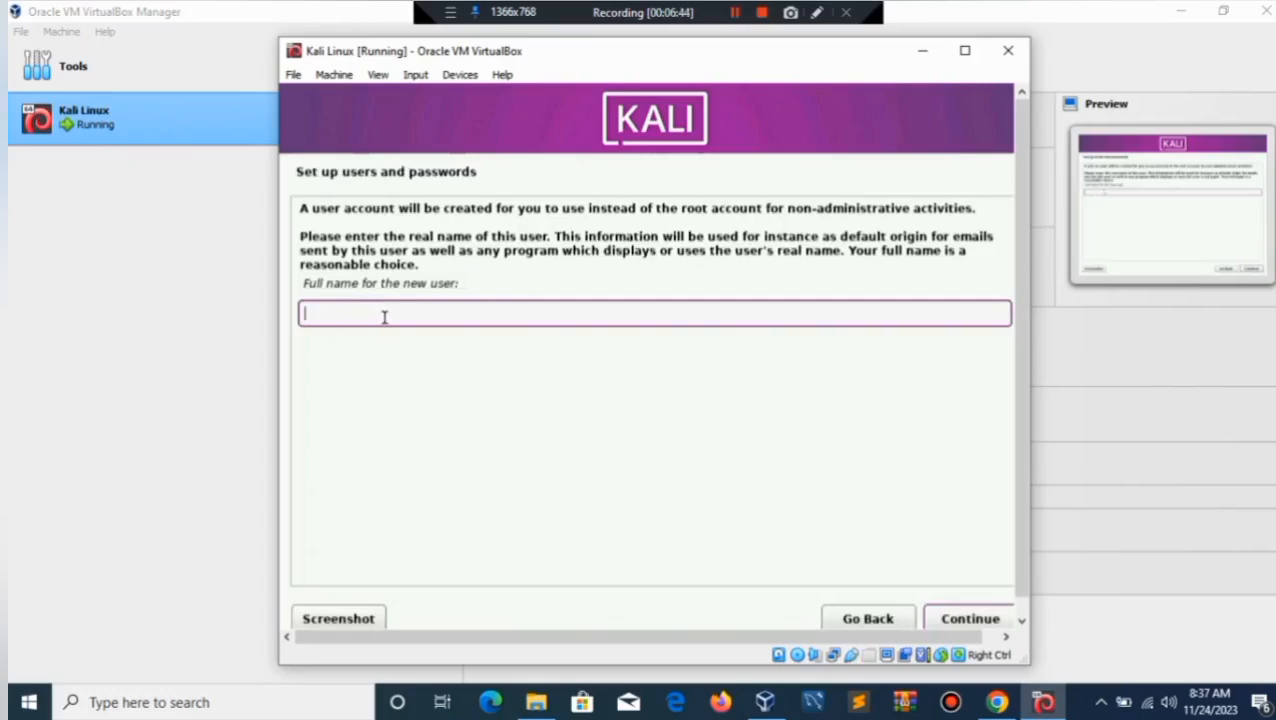
type("mrrobot")
left_click(965, 619)
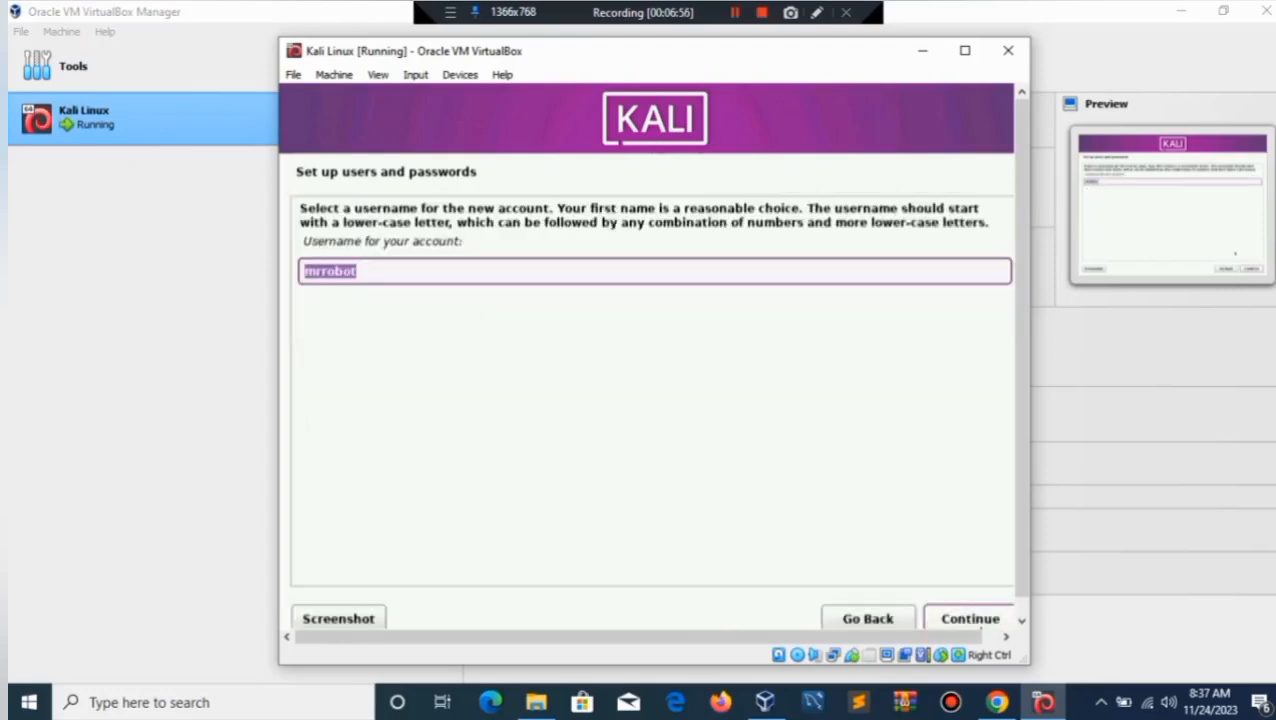
left_click(976, 620)
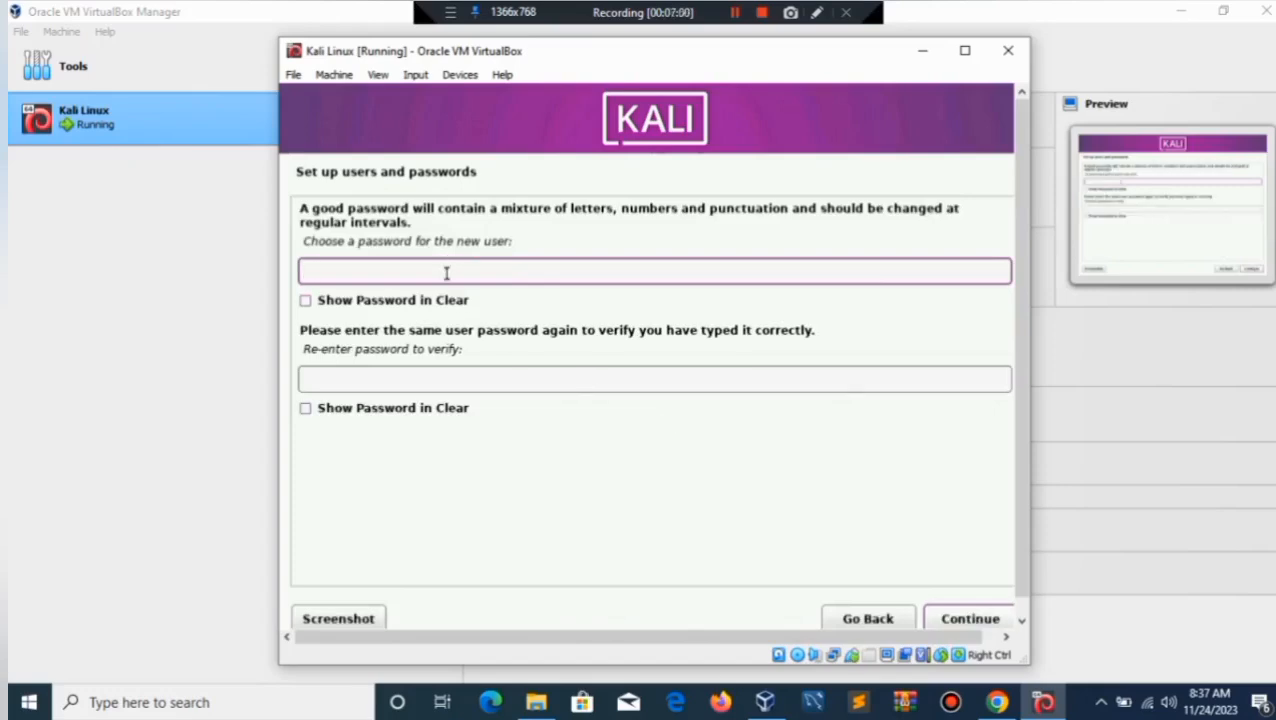
Enter the new user's password and re-enter it to confirm.
type("kalilinux")
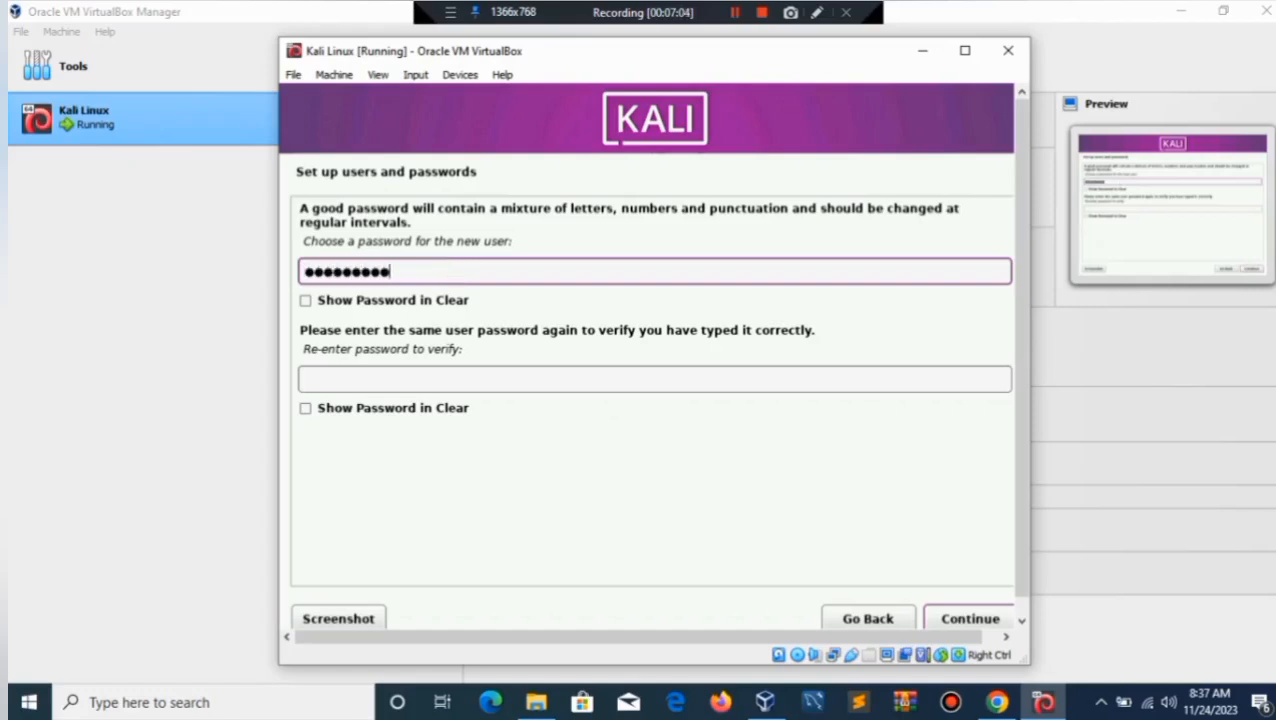
left_click(383, 377)
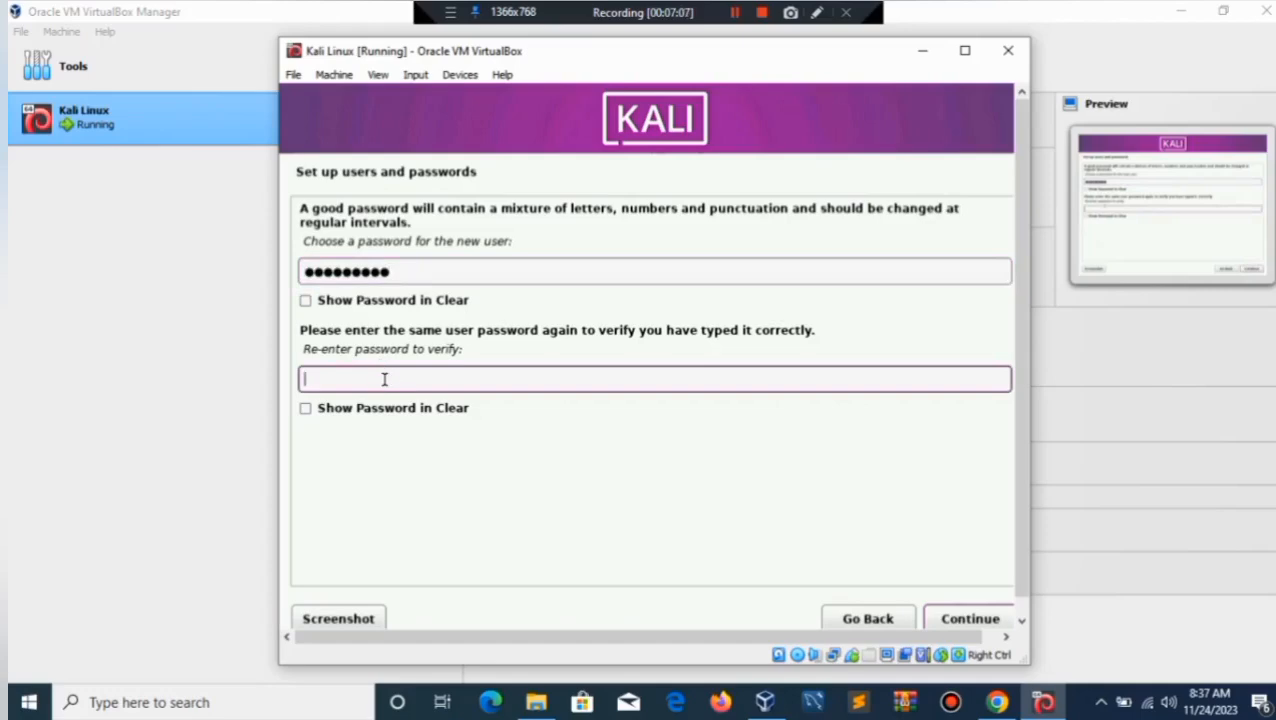
type("kalilinu")
left_click(960, 617)
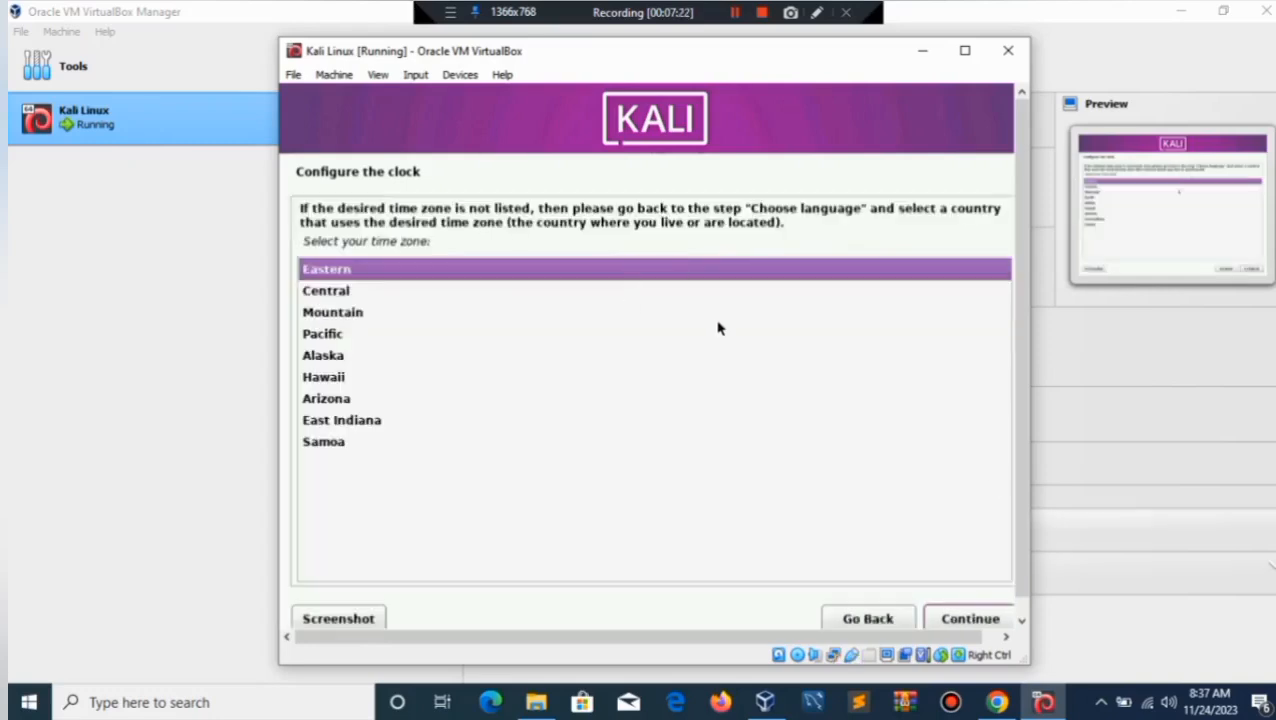
Keep Eastern as the selected time zone and continue.
left_click(955, 621)
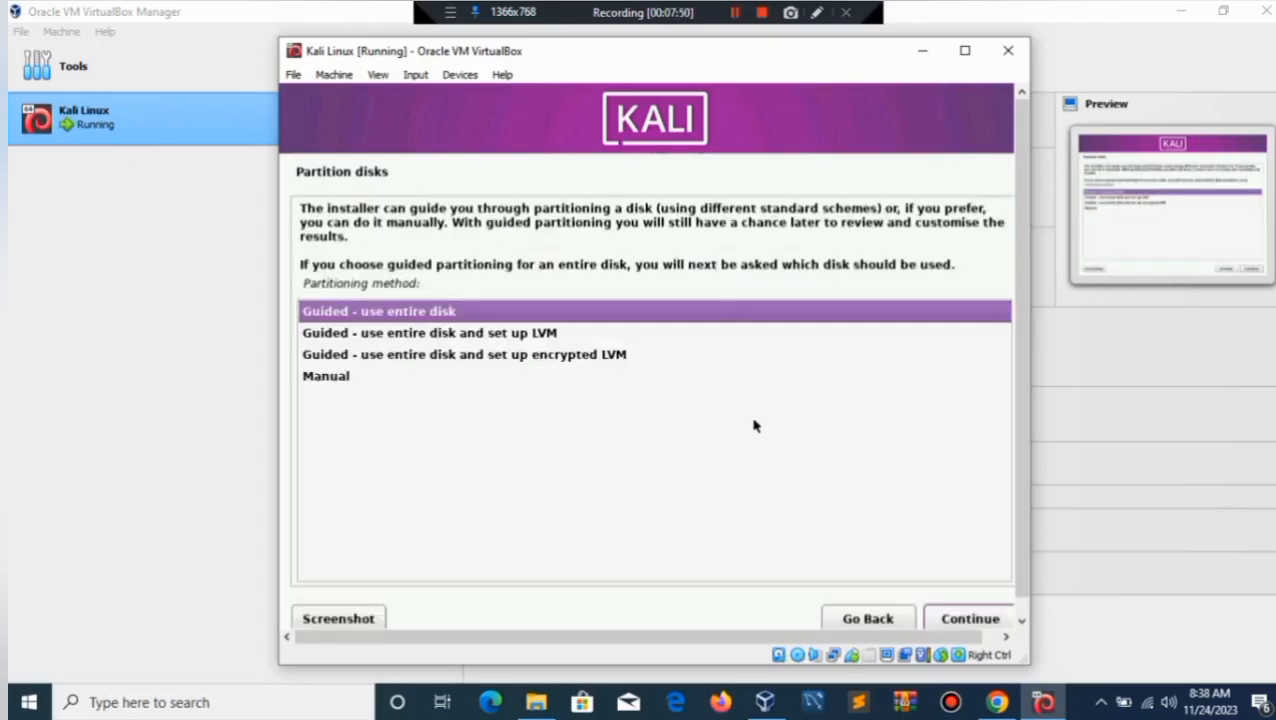
Guided-partition the entire 78.4 GB VBOX HARDDISK, all files in one partition, and write the changes.
left_click(968, 619)
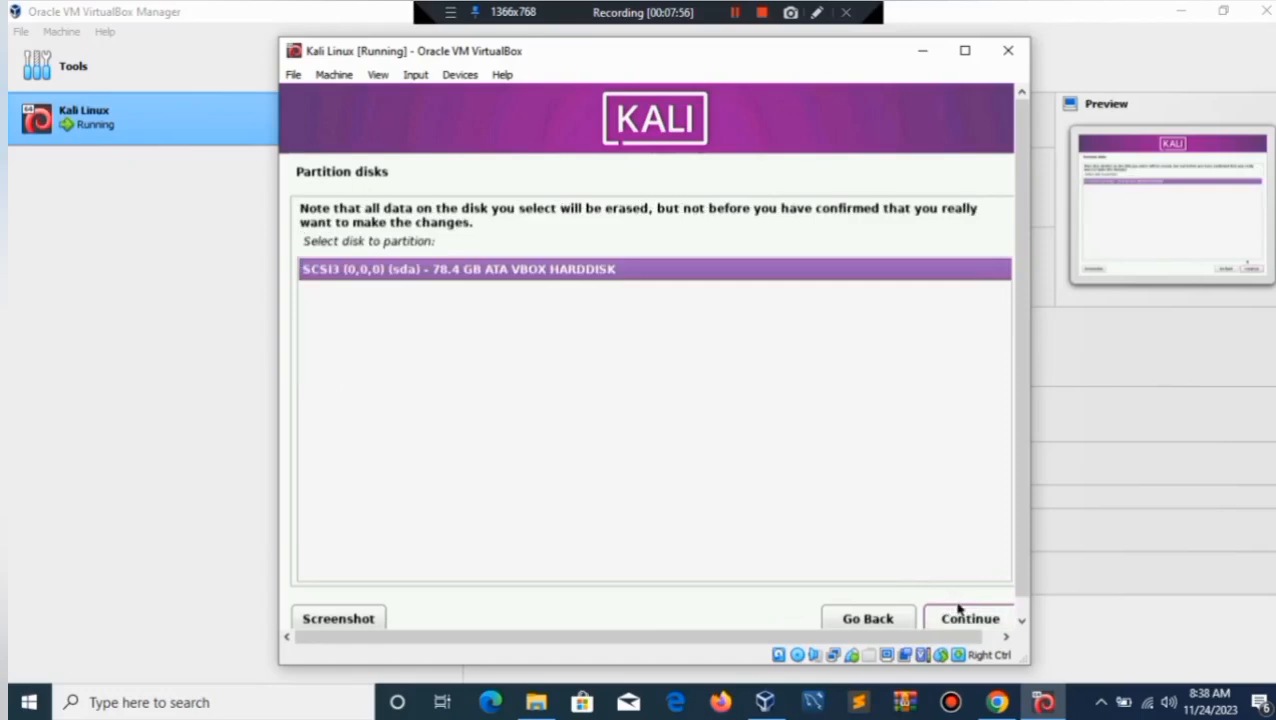
left_click(965, 620)
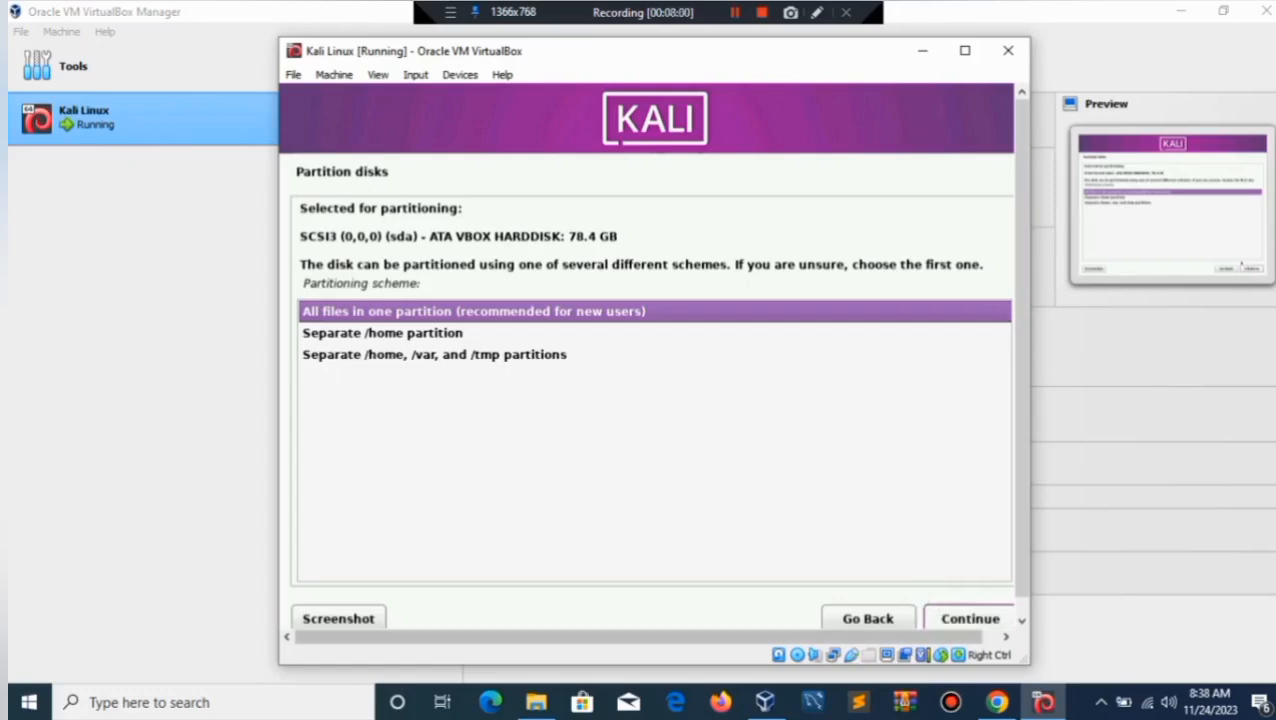
left_click(955, 614)
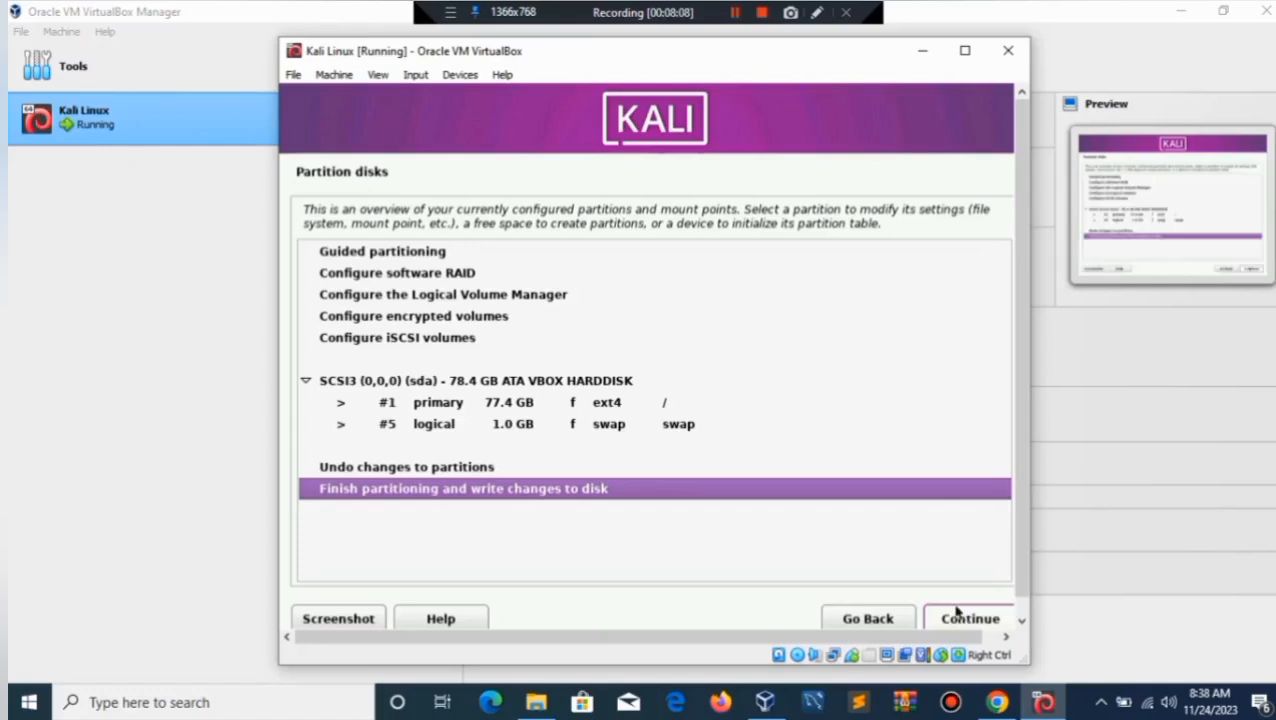
left_click(960, 619)
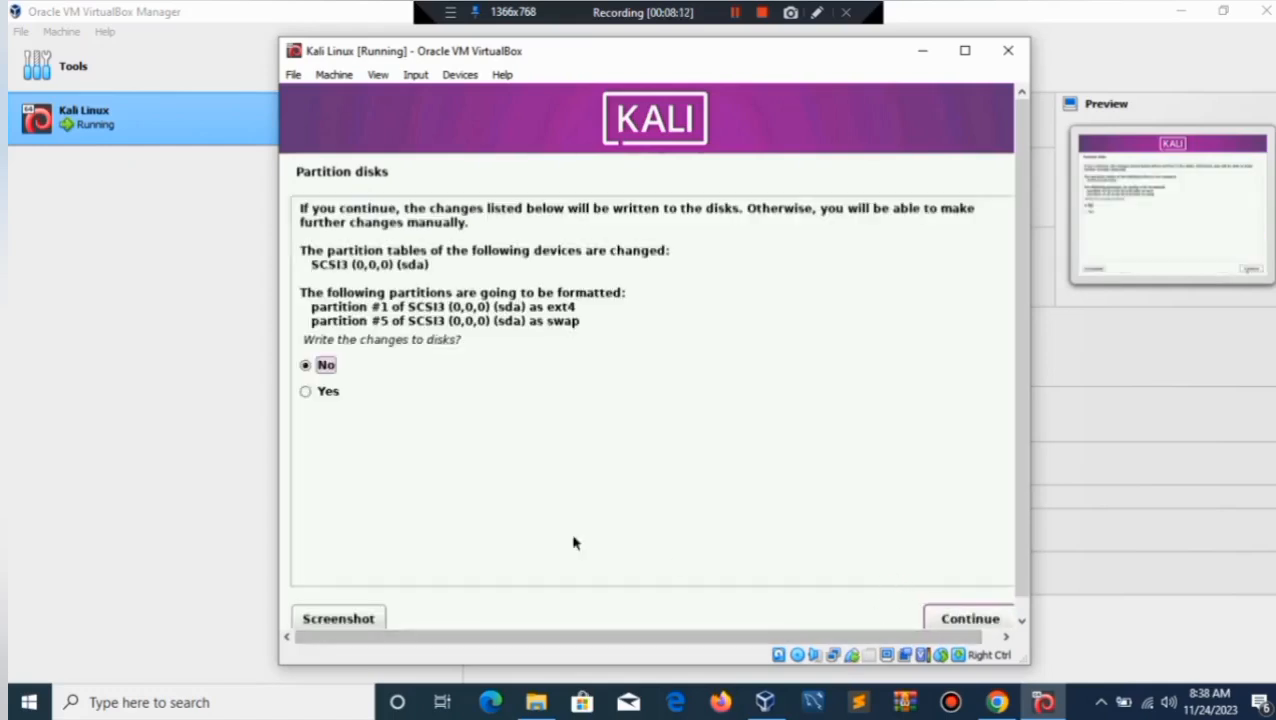
left_click(305, 391)
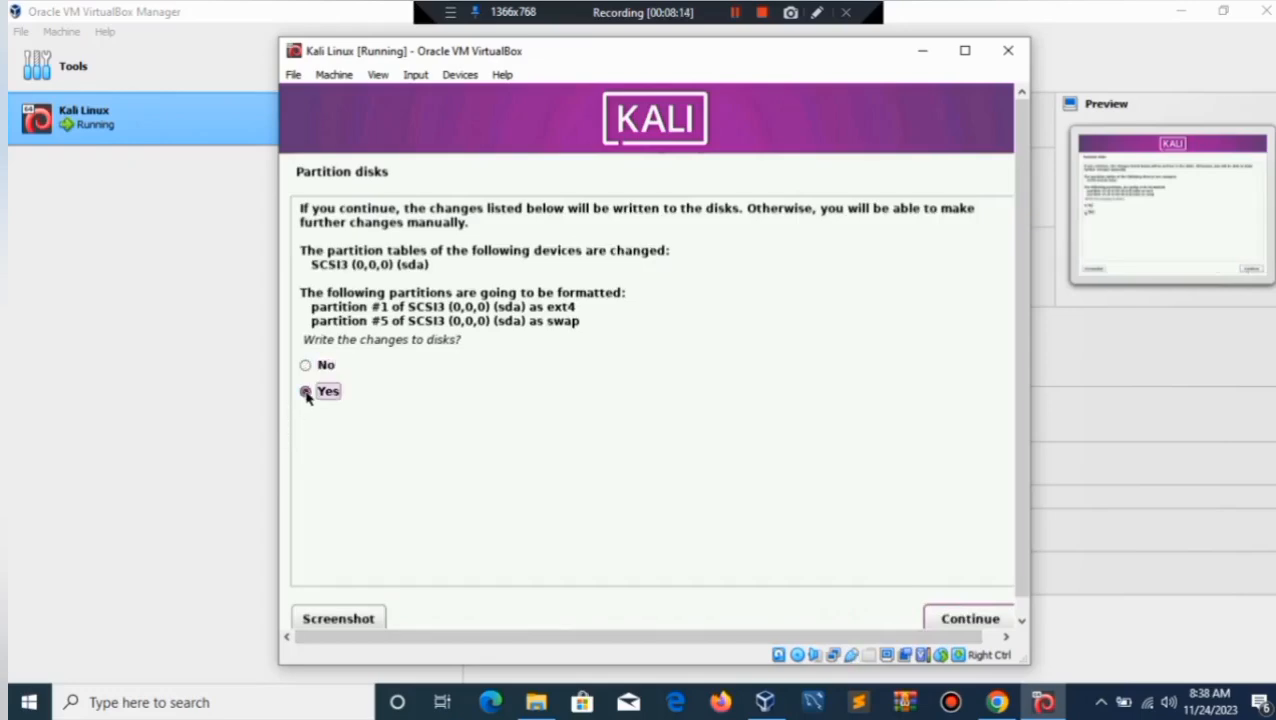
left_click(968, 620)
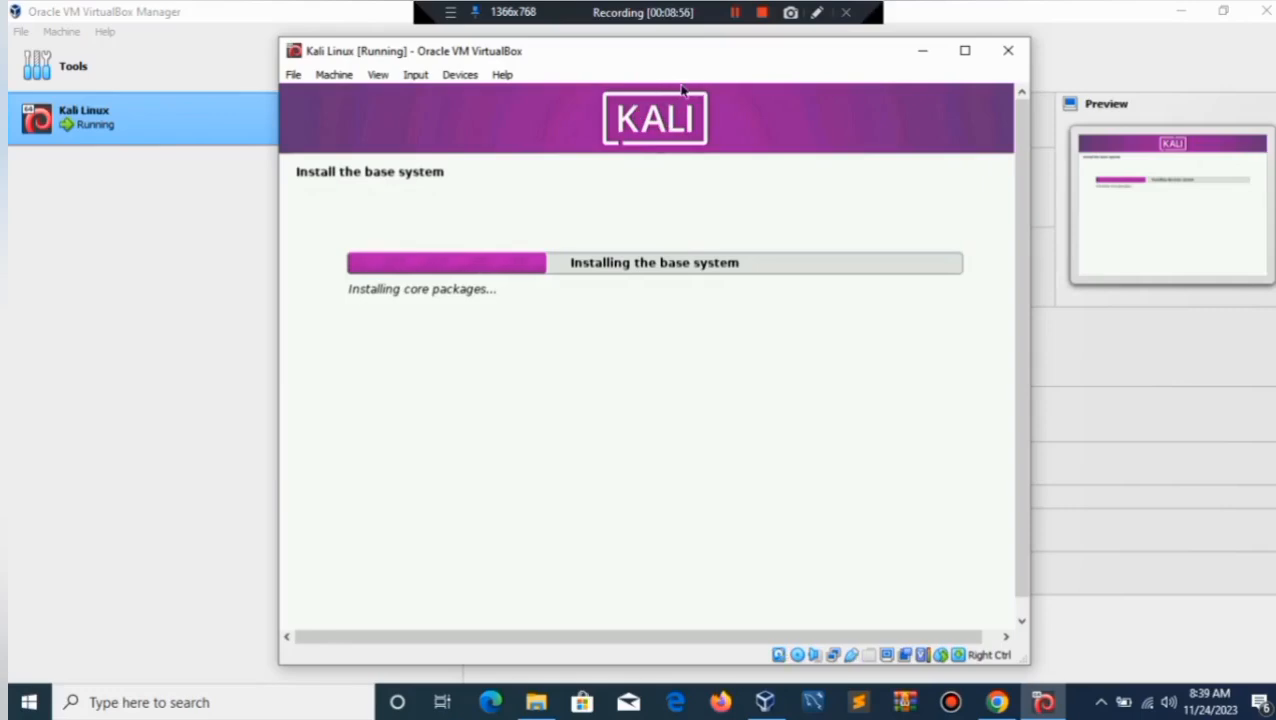
Wait for the base system to install, pressing Shift+F12 twice along the way.
key("shift+F12")
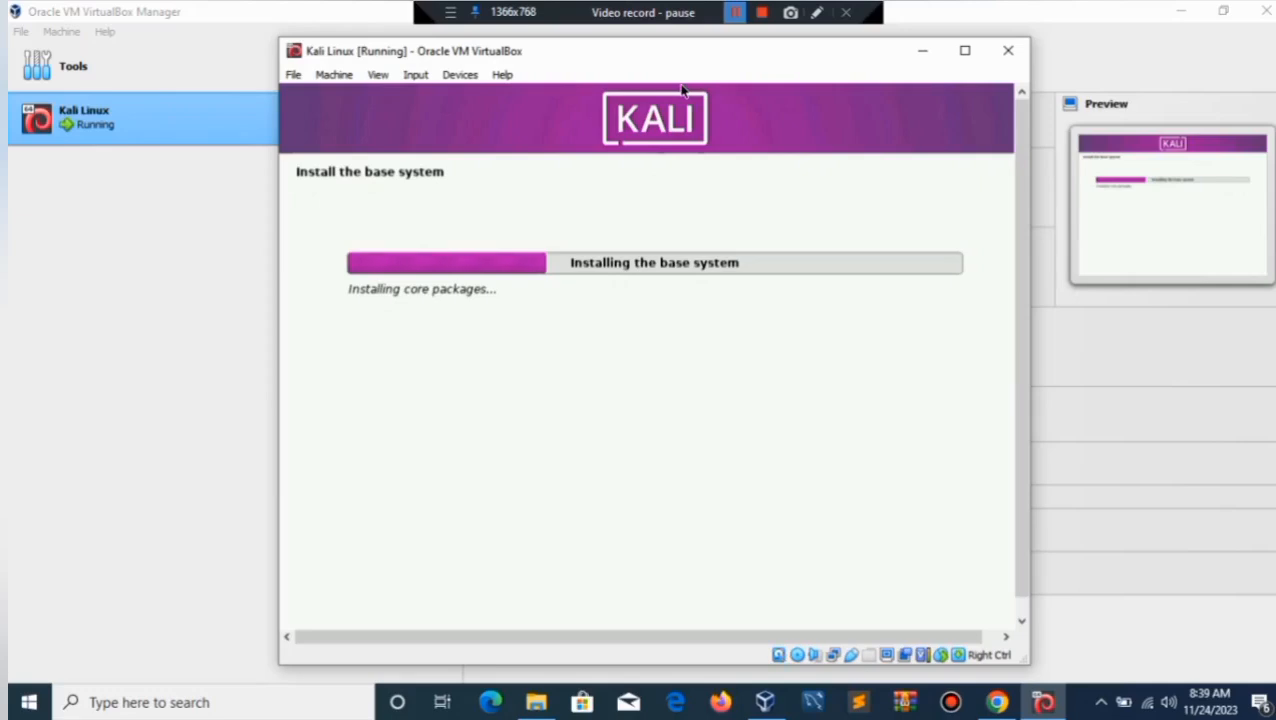
key("shift+F12")
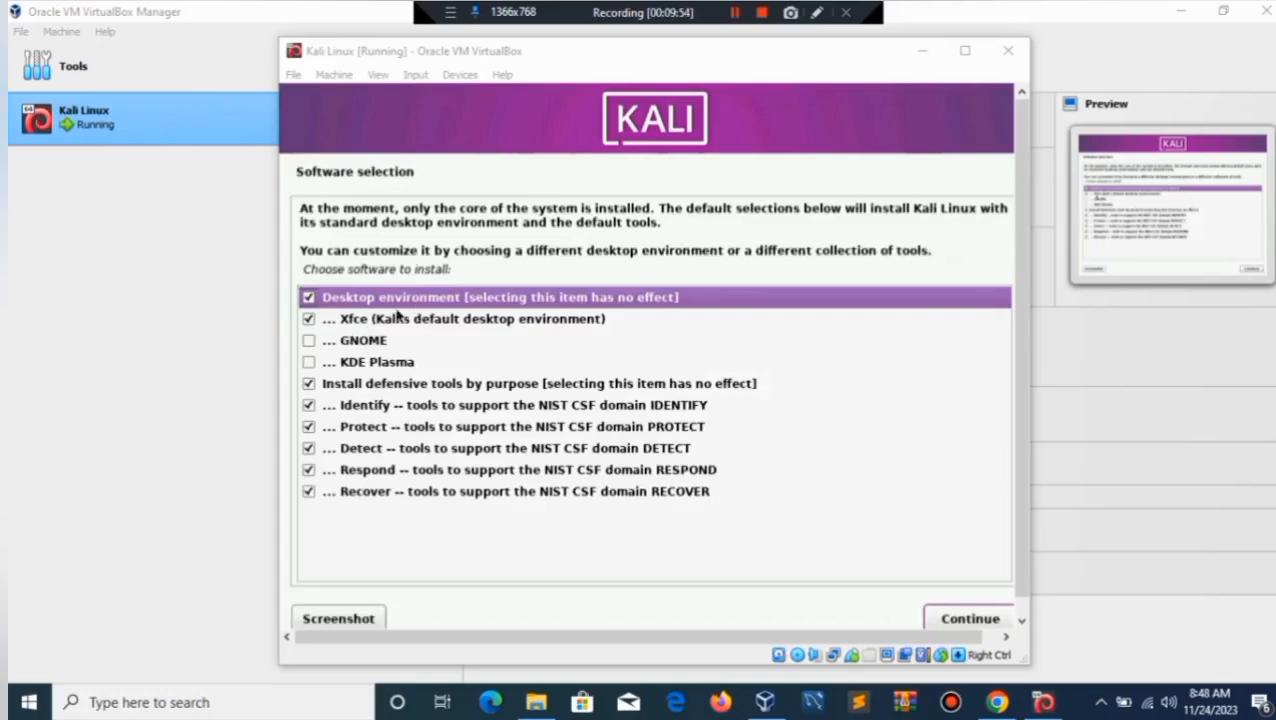
Tick GNOME alongside Xfce in Software selection and start installing the software.
left_click(310, 342)
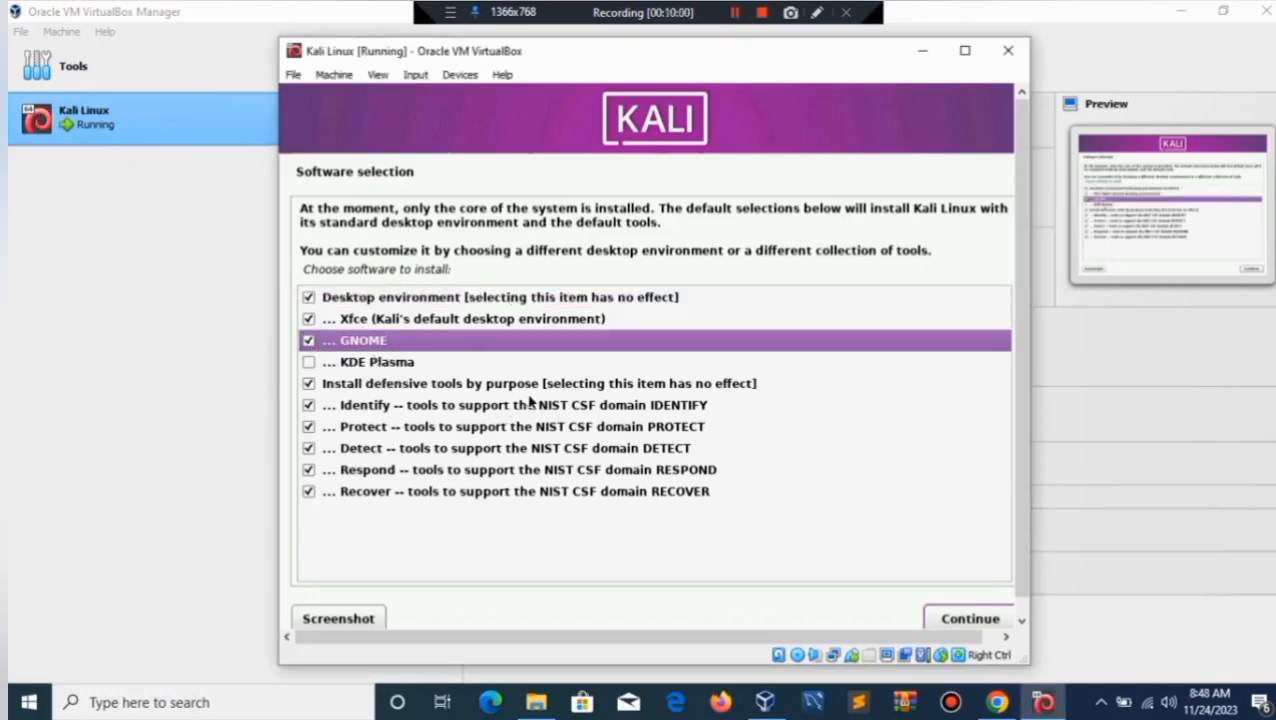
left_click(962, 619)
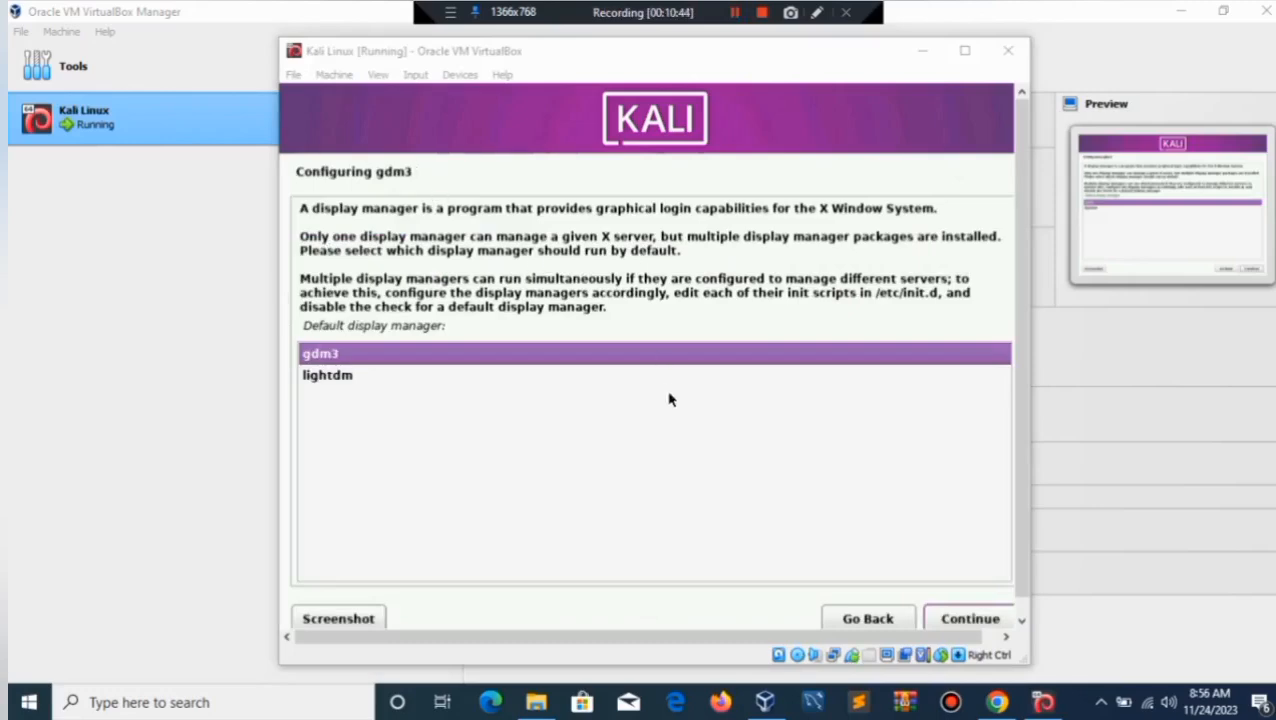
Keep gdm3 as the default display manager and continue.
left_click(953, 621)
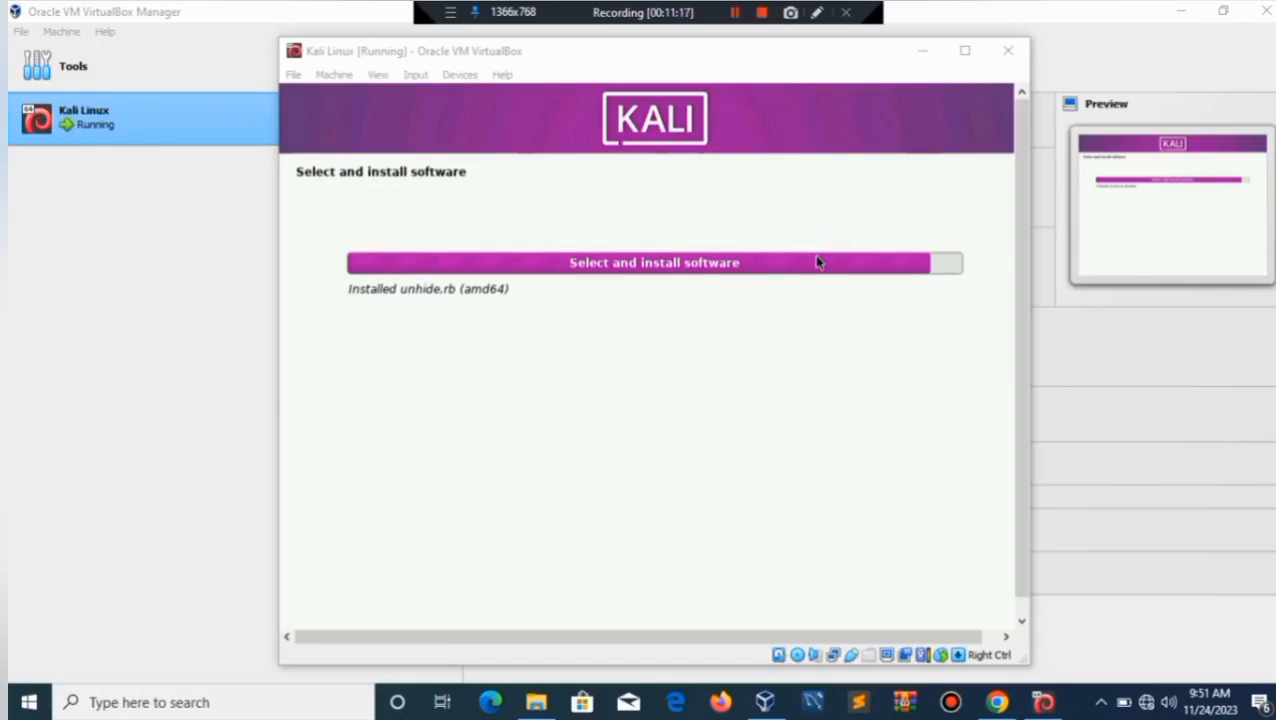
Wait for the software installation to finish, clicking once inside the installer window.
left_click(845, 257)
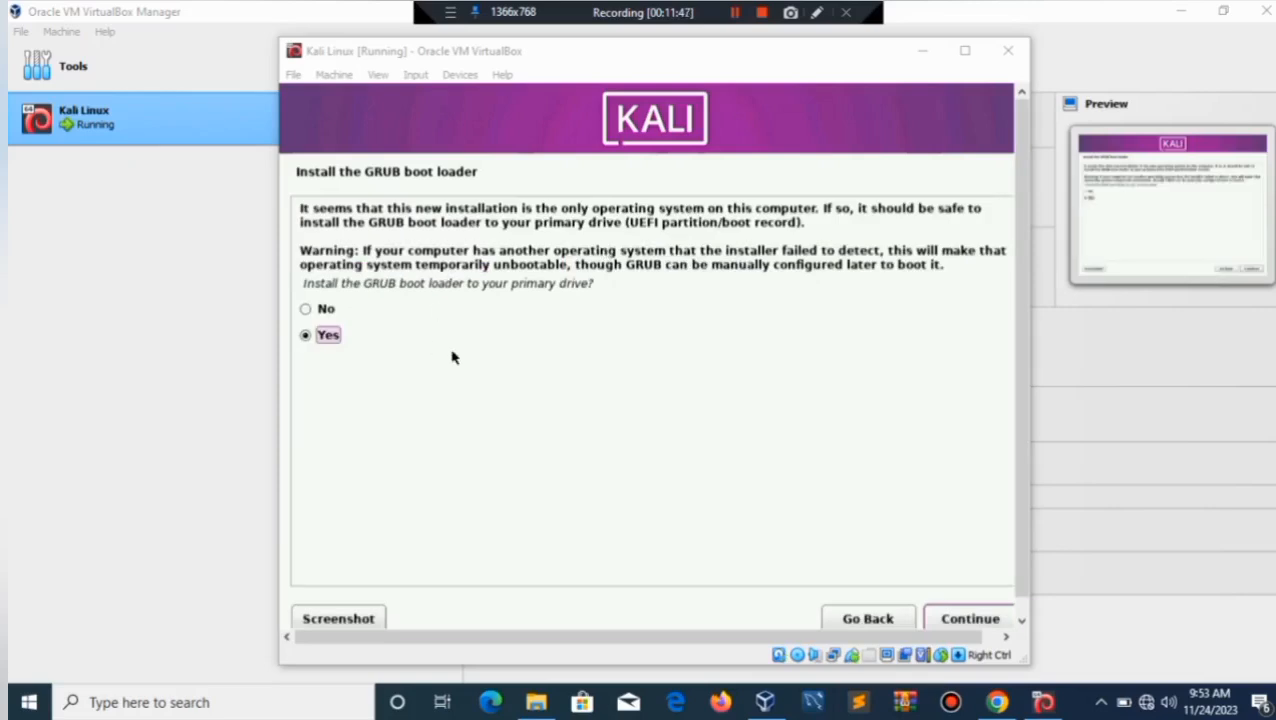
Install the GRUB boot loader onto /dev/sda.
left_click(958, 620)
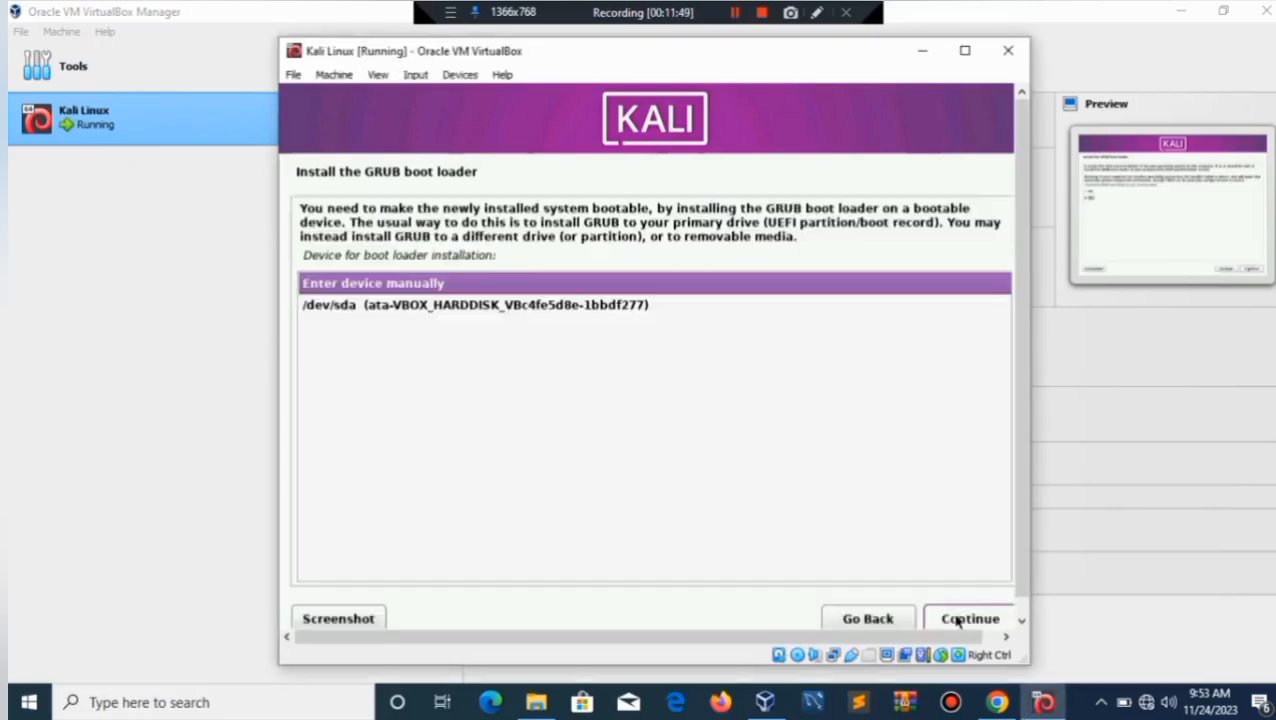
left_click(549, 308)
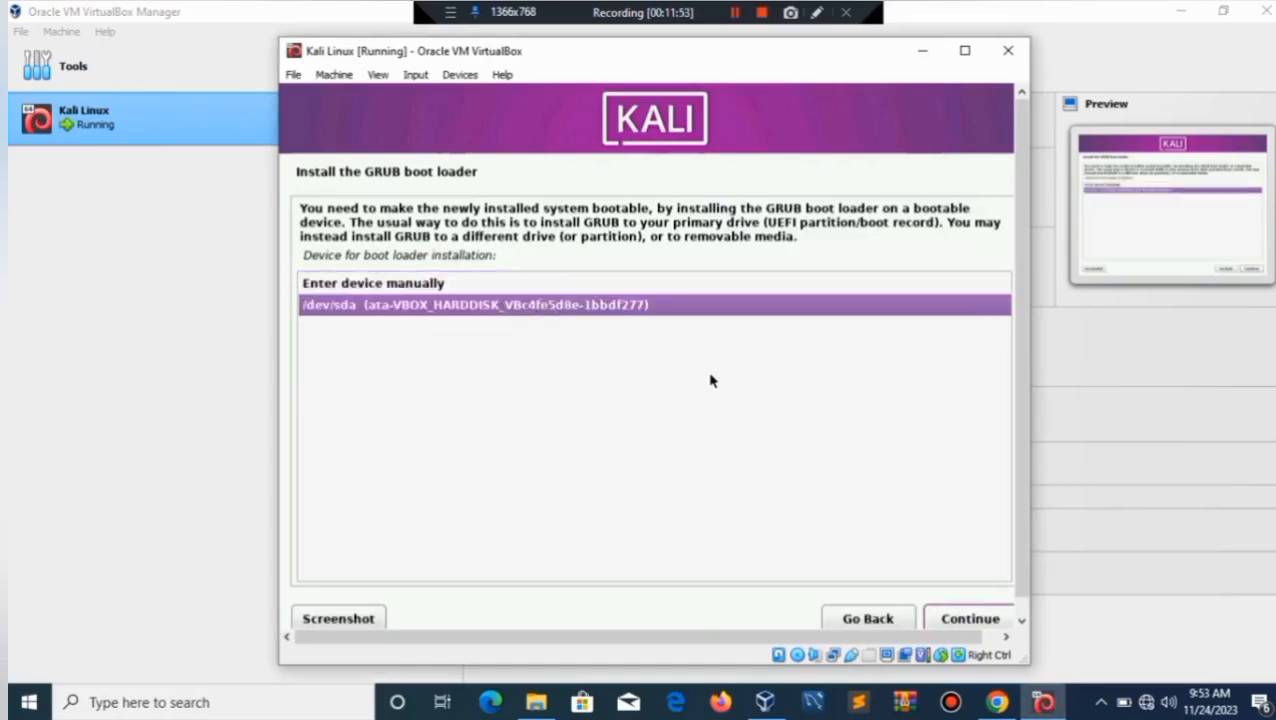
left_click(951, 618)
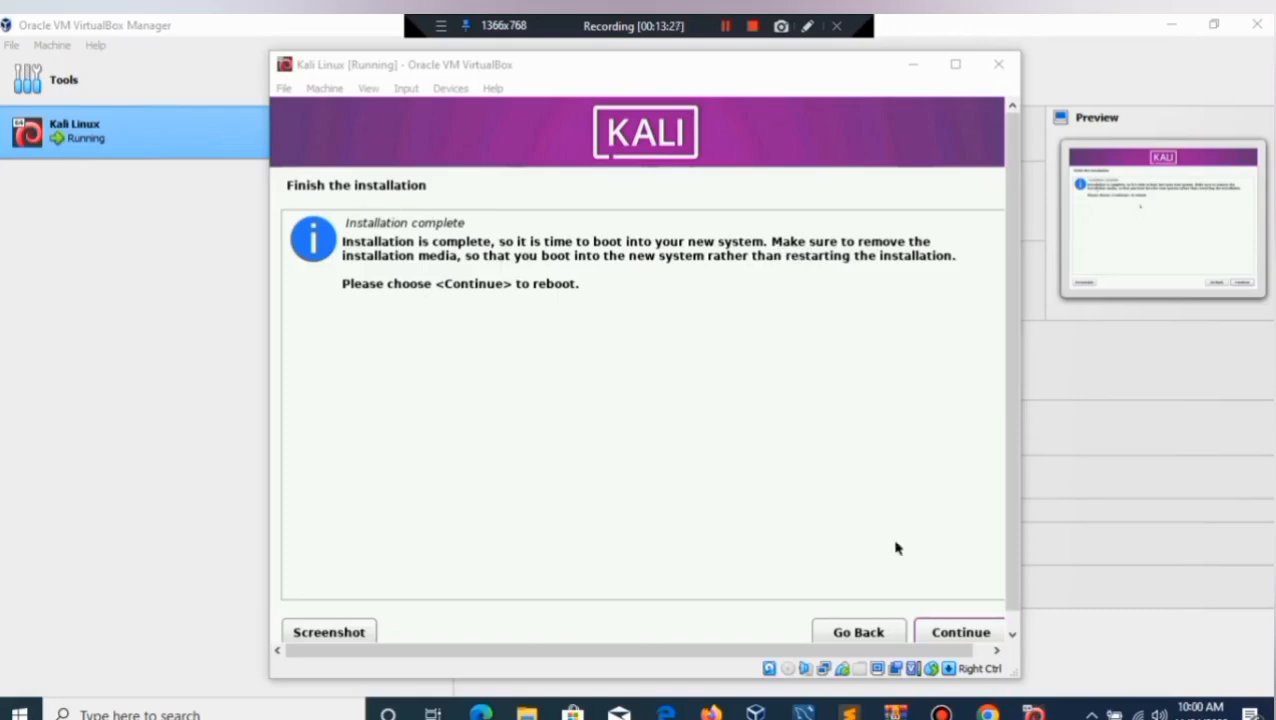
Finish the Kali installation to reboot, then maximize the Kali Linux VM window as it boots.
left_click(950, 633)
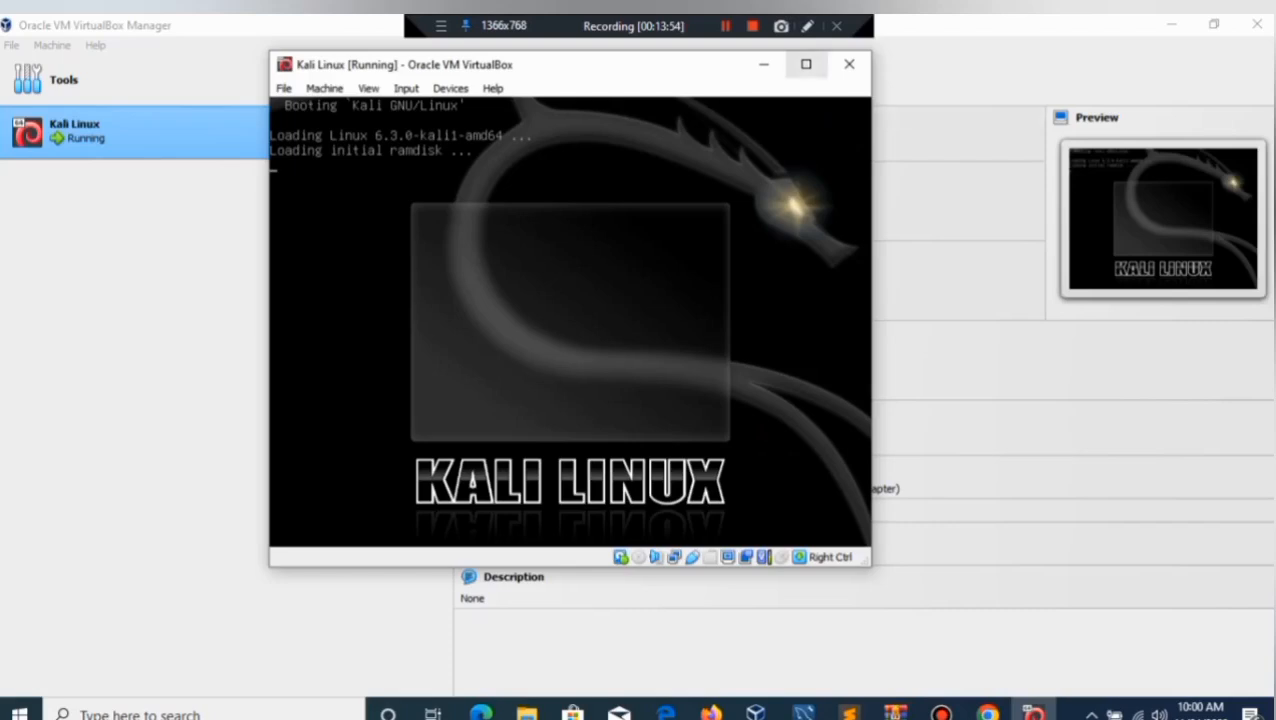
left_click(806, 64)
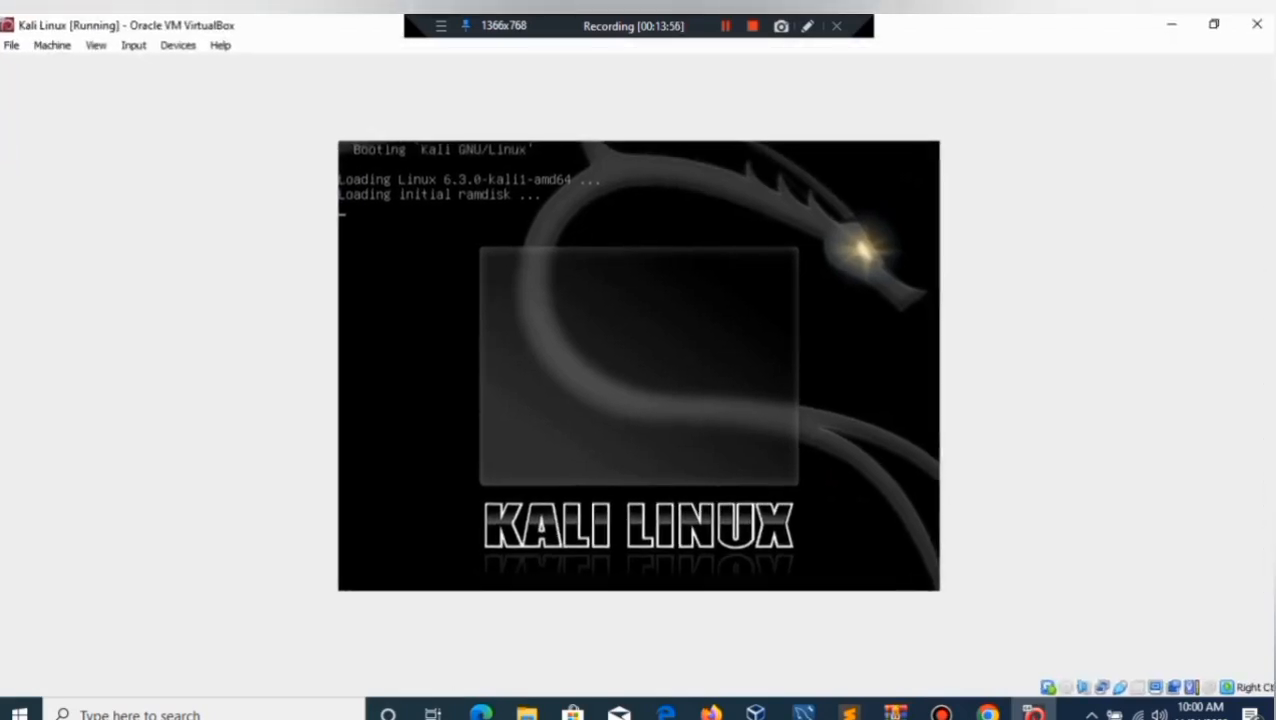